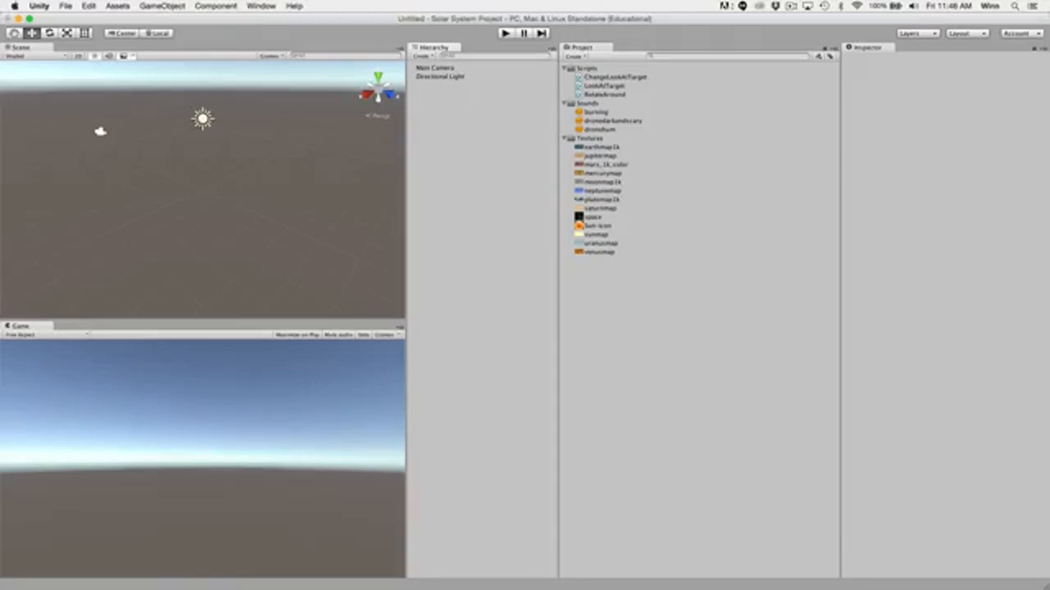
- Add a 3D sphere to the scene
{"action": "left_click", "coordinate": [148, 6]}
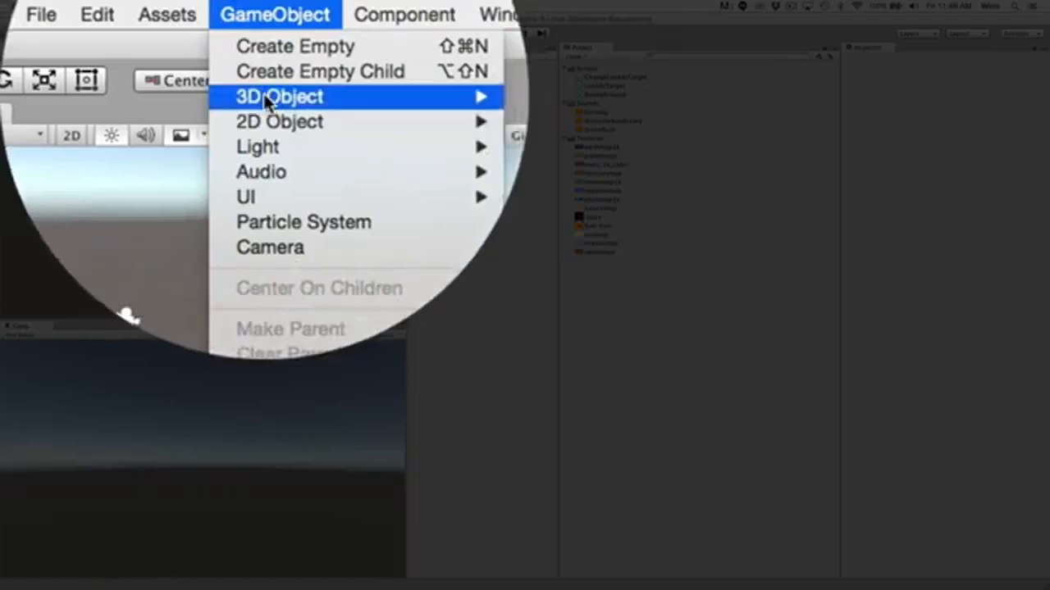
{"action": "mouse_move", "coordinate": [263, 96]}
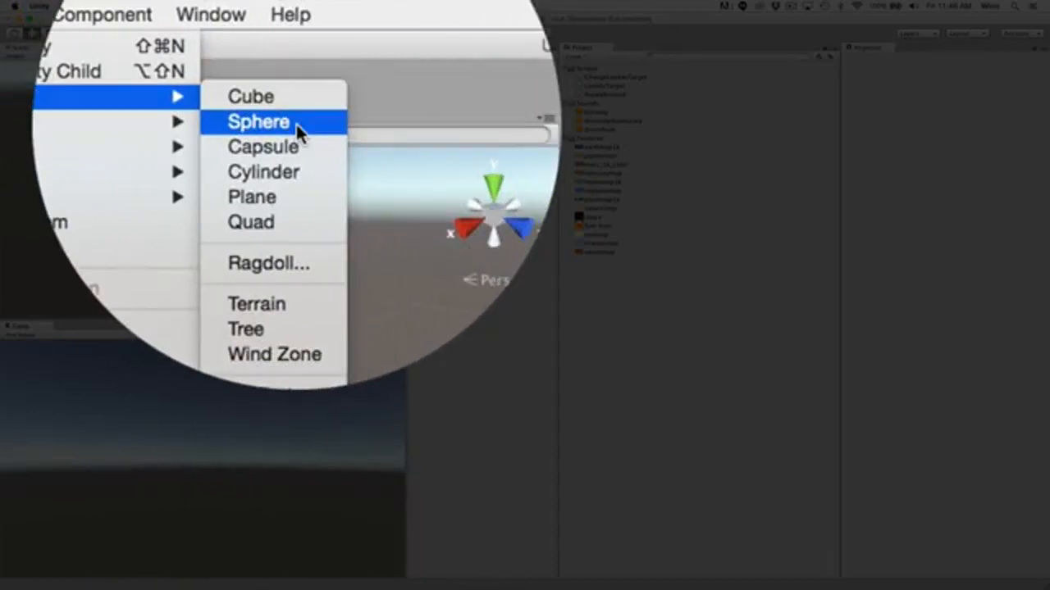
{"action": "left_click", "coordinate": [296, 124]}
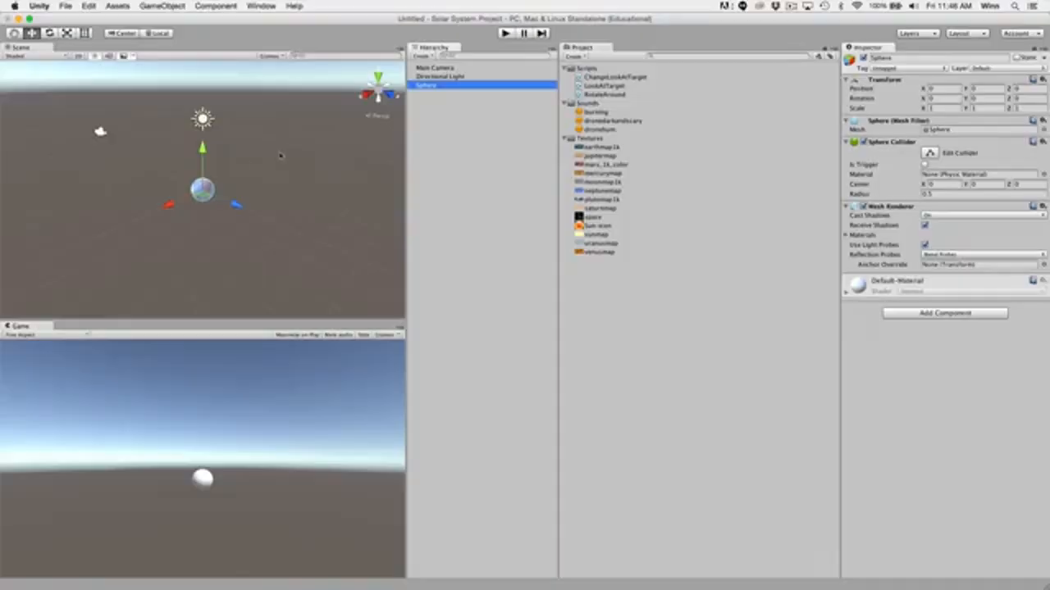
{"action": "scroll", "coordinate": [212, 232], "scroll_direction": "up", "scroll_amount": 3}
{"action": "scroll", "coordinate": [212, 231], "scroll_direction": "down", "scroll_amount": 2}
{"action": "scroll", "coordinate": [212, 231], "scroll_direction": "up", "scroll_amount": 3}
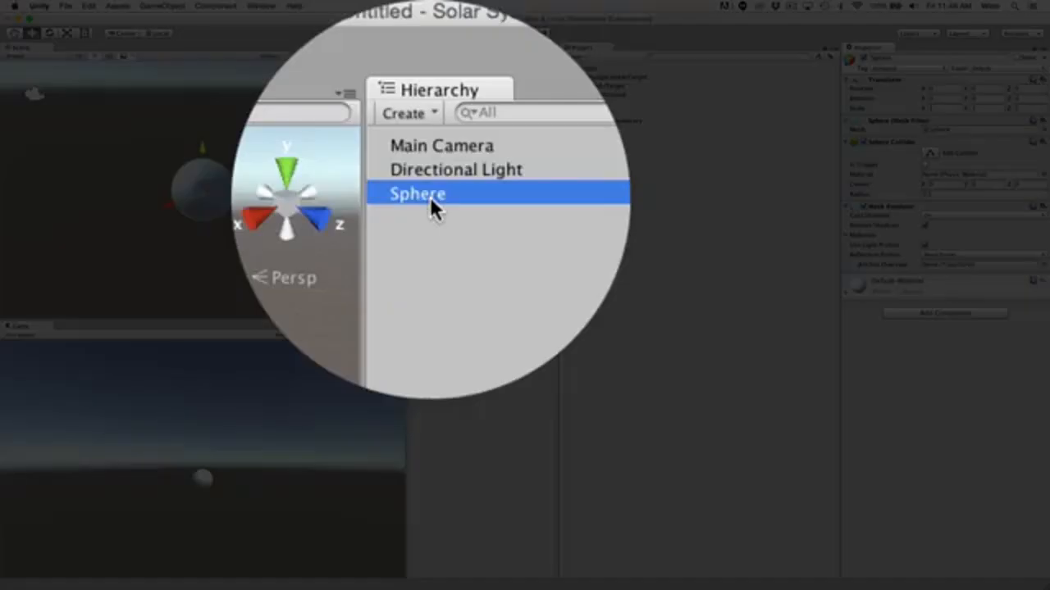
- Rename the new sphere as Sun
{"action": "left_click", "coordinate": [431, 87]}
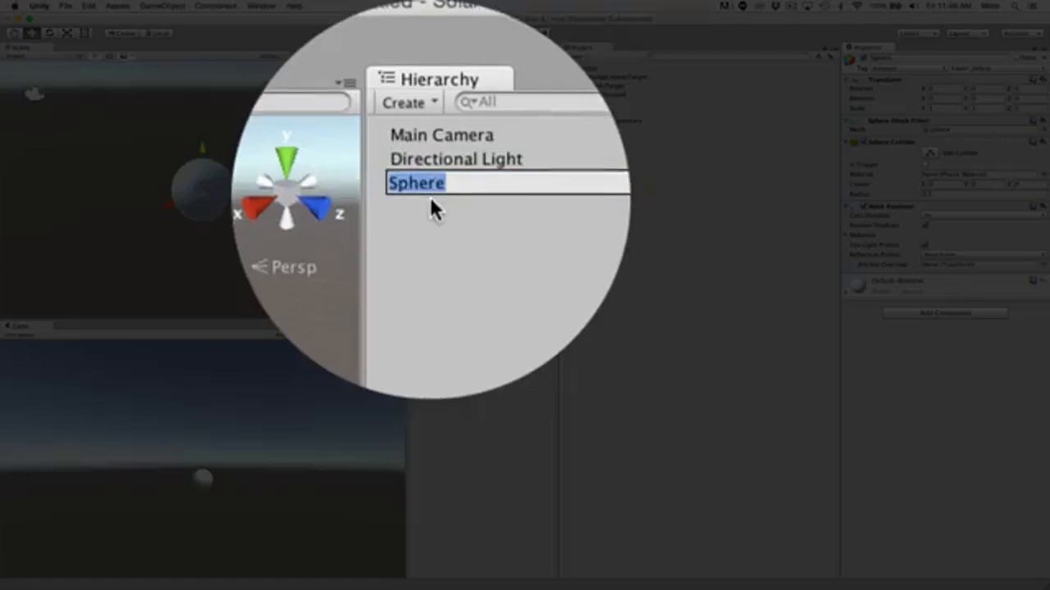
{"action": "type", "text": "Sun"}
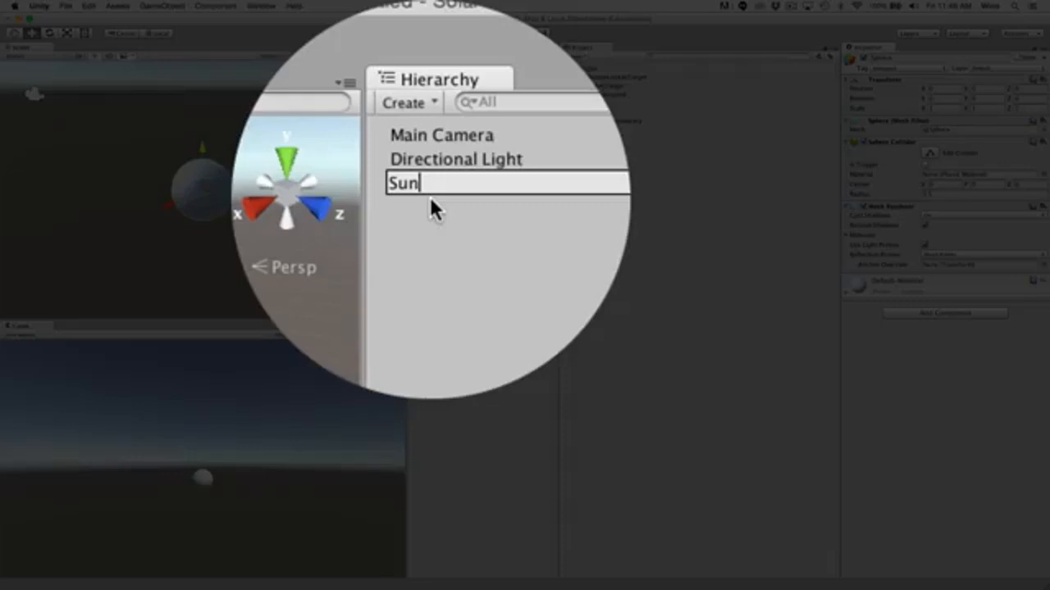
{"action": "key", "text": "Return"}
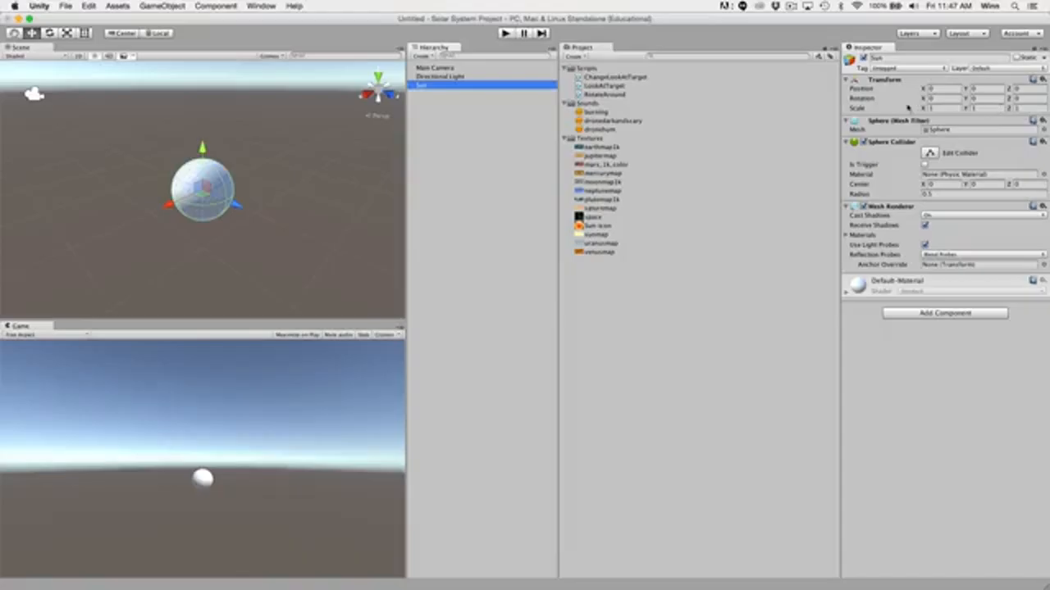
- Move the Sun freehand to about X 2.29, Y 1.15 and Z 0.03
{"action": "left_click_drag", "start_coordinate": [170, 205], "coordinate": [92, 228]}
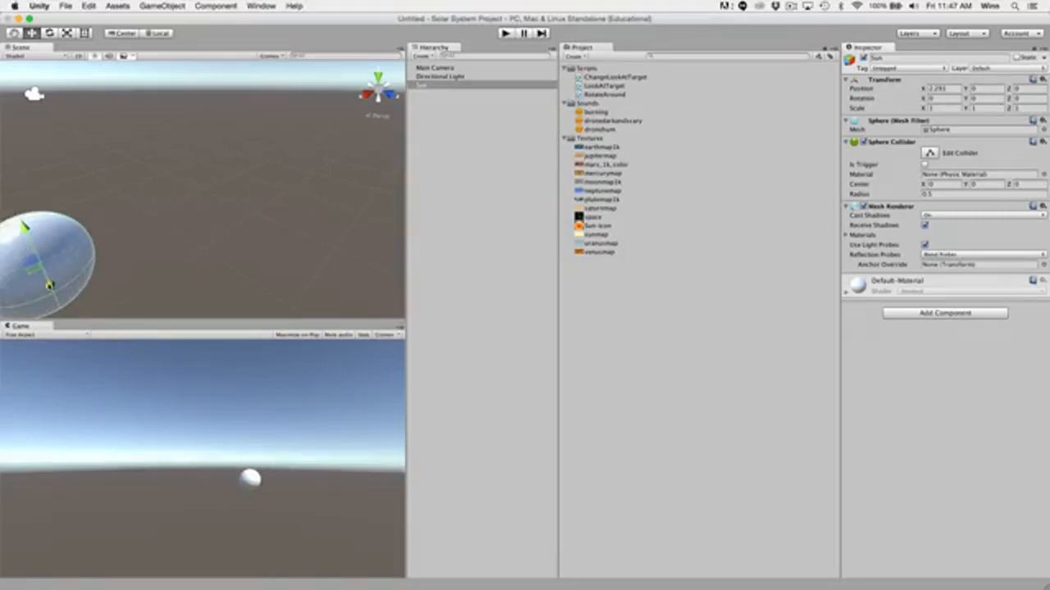
{"action": "mouse_move", "coordinate": [50, 285]}
{"action": "left_mouse_down"}
{"action": "mouse_move", "coordinate": [103, 351]}
{"action": "mouse_move", "coordinate": [56, 286]}
{"action": "left_mouse_up"}
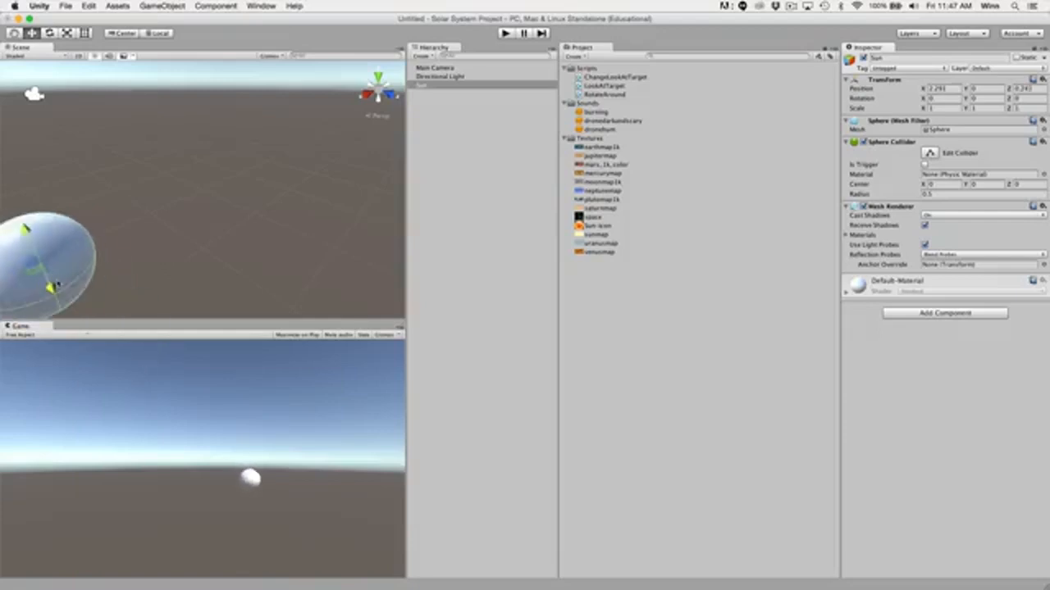
{"action": "left_click_drag", "start_coordinate": [30, 231], "coordinate": [46, 109]}
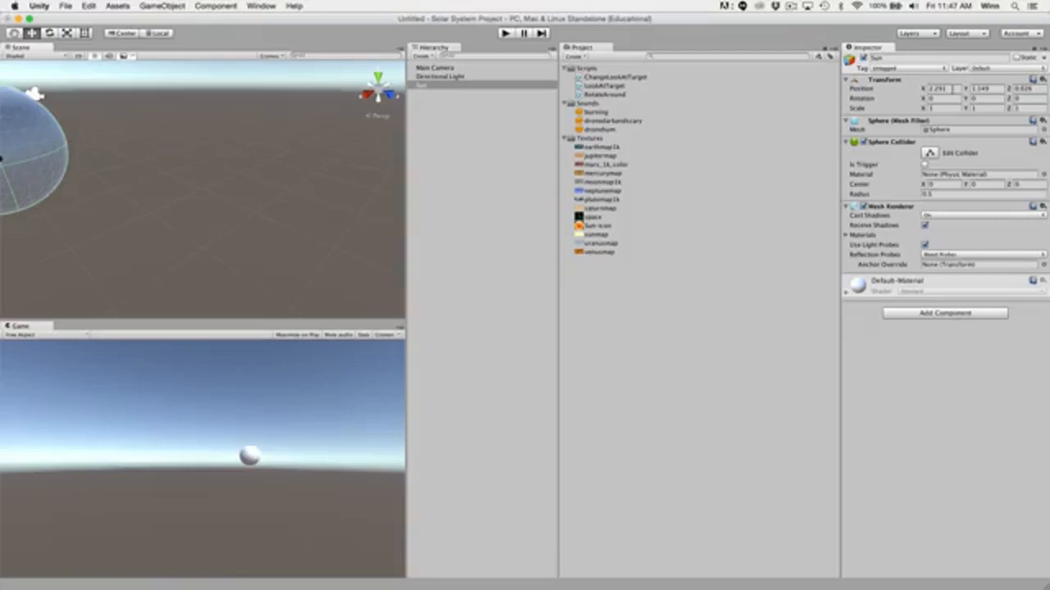
- Set the Sun's position to X 0, Y 0, Z 0
{"action": "left_click", "coordinate": [941, 88]}
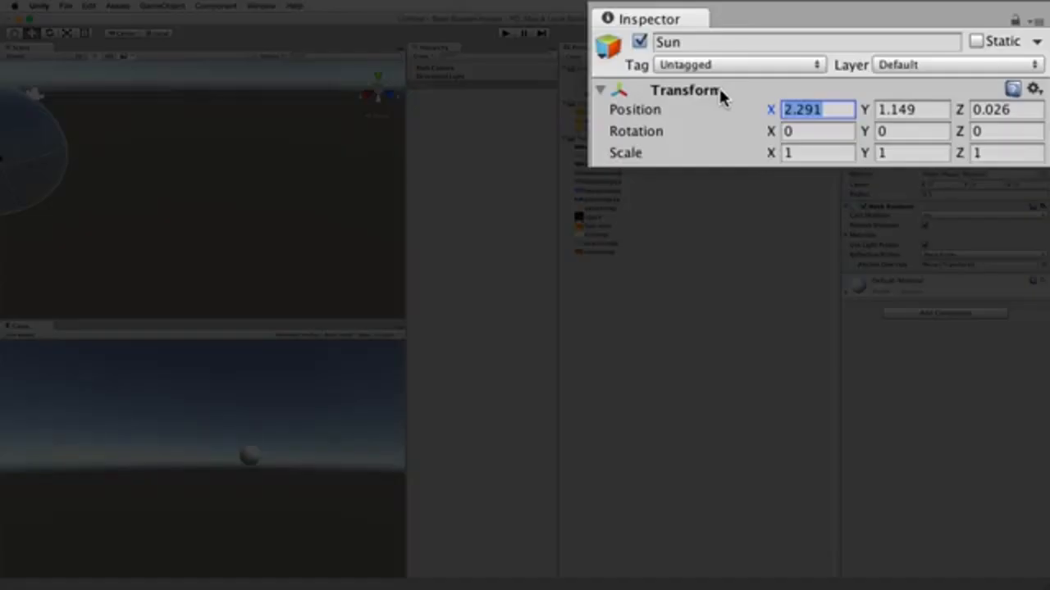
{"action": "type", "text": "0"}
{"action": "key", "text": "Tab"}
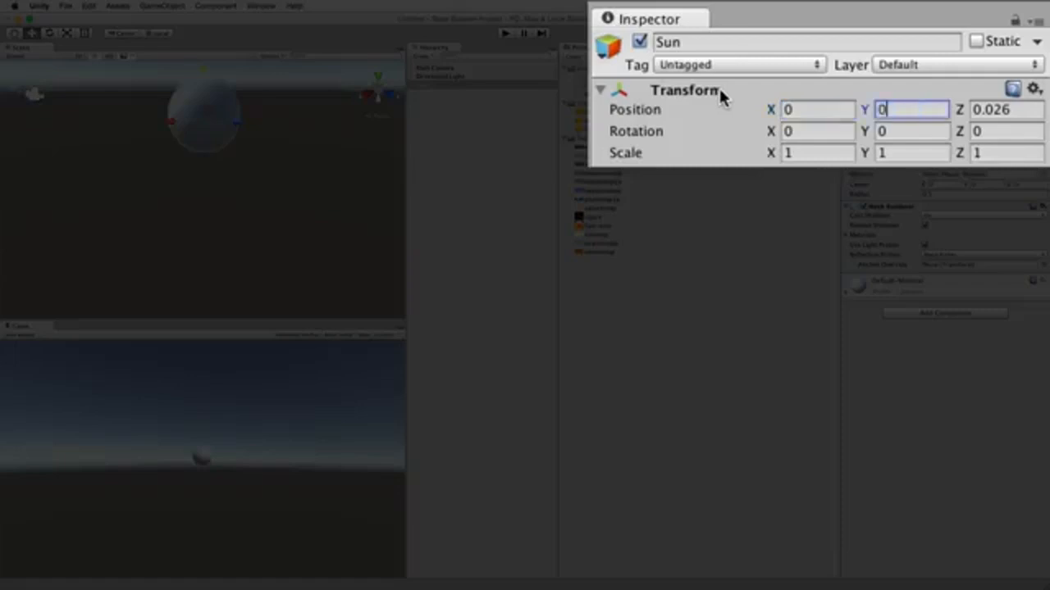
{"action": "type", "text": "0"}
{"action": "key", "text": "Tab"}
{"action": "type", "text": "0"}
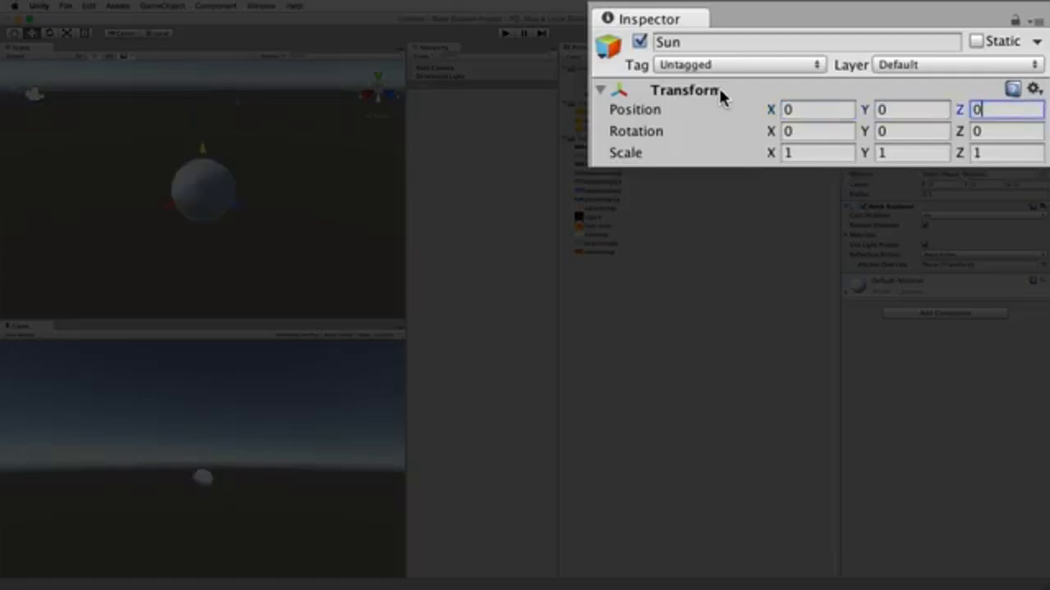
{"action": "key", "text": "Tab"}
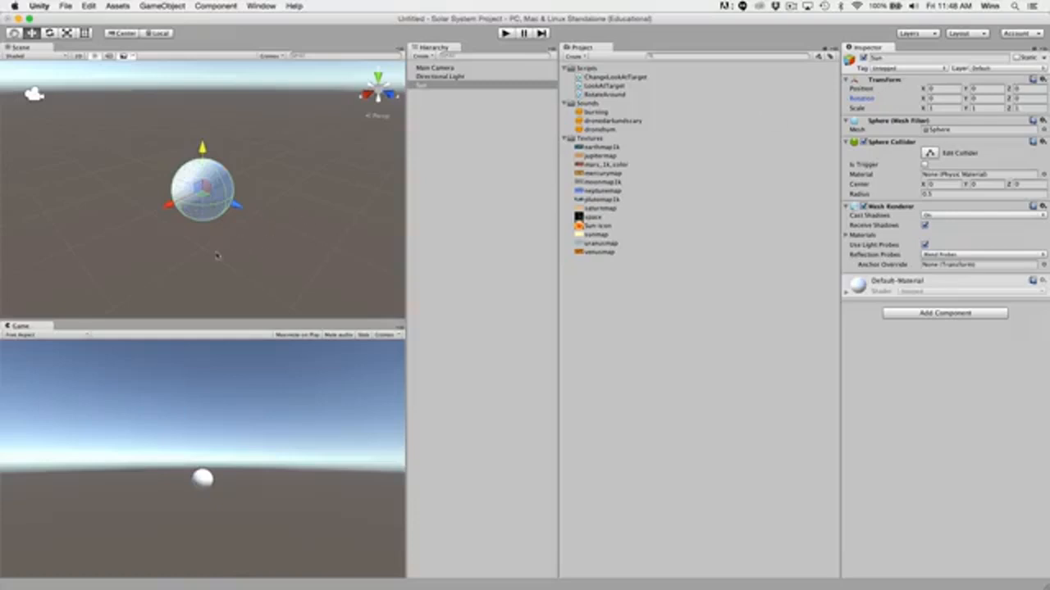
- Examine the Sun in the Scene view from different angles and distances, and frame it in the view
{"action": "left_click_drag", "start_coordinate": [223, 241], "coordinate": [321, 240], "text": "alt"}
{"action": "scroll", "coordinate": [321, 240], "scroll_direction": "down", "scroll_amount": 5}
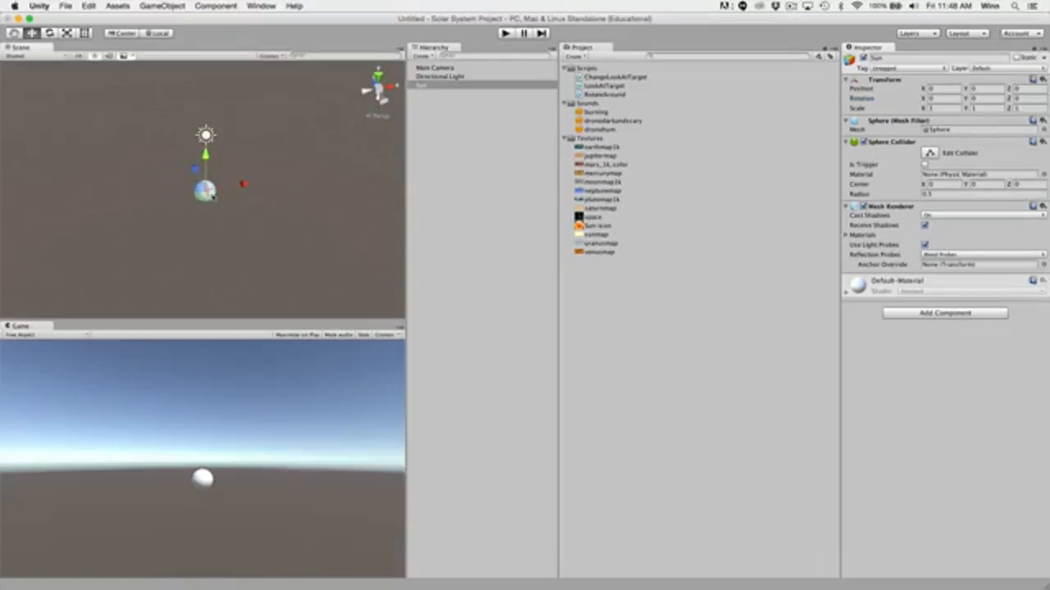
{"action": "right_click_drag", "start_coordinate": [182, 218], "coordinate": [262, 186], "text": "alt"}
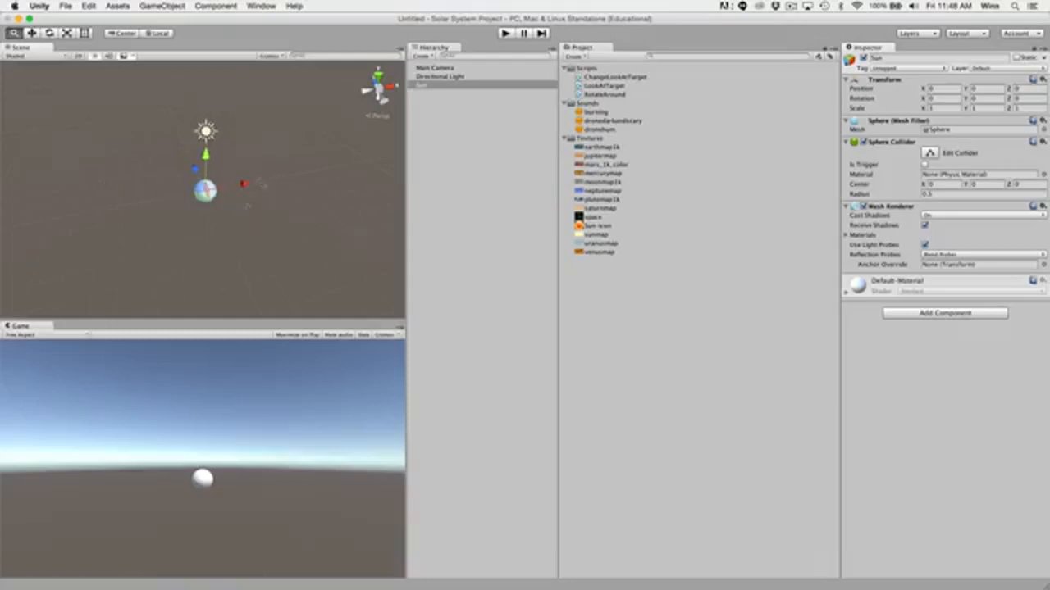
{"action": "middle_click_drag", "start_coordinate": [260, 184], "coordinate": [401, 146], "text": "alt"}
{"action": "middle_click_drag", "start_coordinate": [277, 233], "coordinate": [349, 233], "text": "alt"}
{"action": "middle_click_drag", "start_coordinate": [270, 187], "coordinate": [87, 267], "text": "alt"}
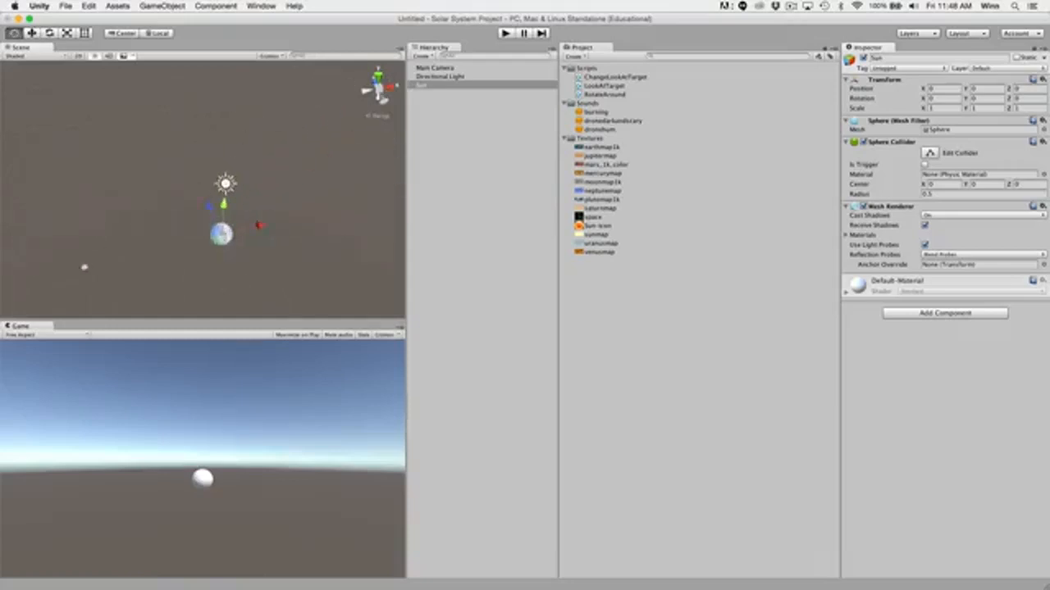
{"action": "middle_click_drag", "start_coordinate": [353, 169], "coordinate": [213, 132], "text": "alt"}
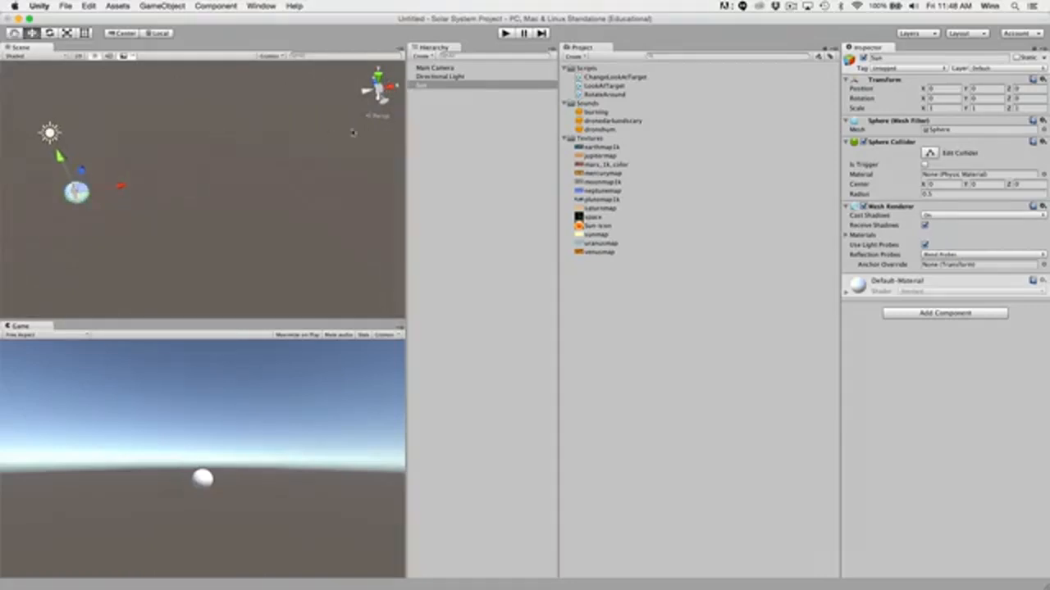
{"action": "left_click", "coordinate": [423, 86]}
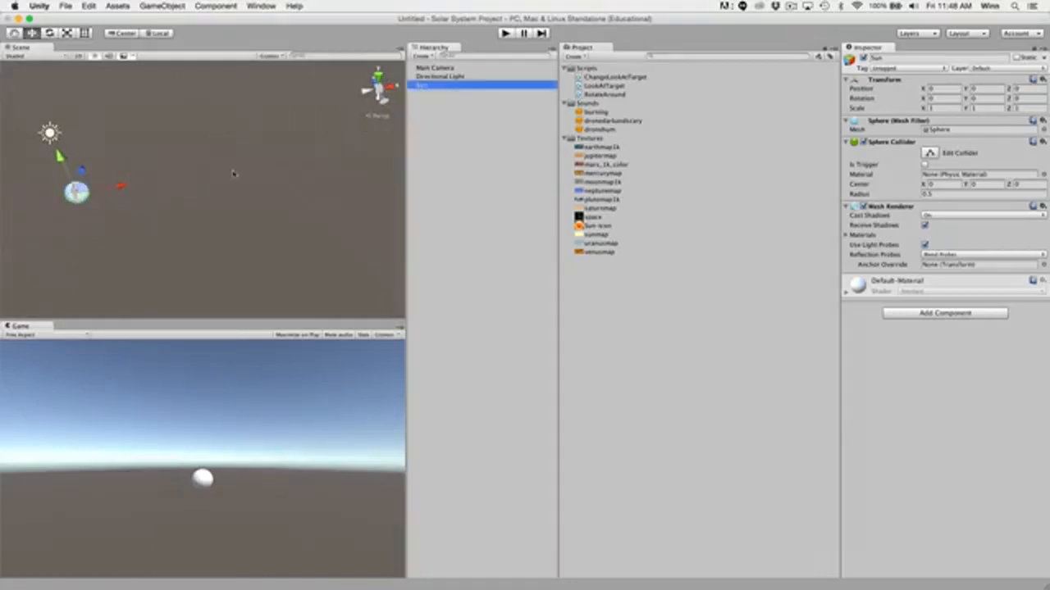
{"action": "key", "text": "f"}
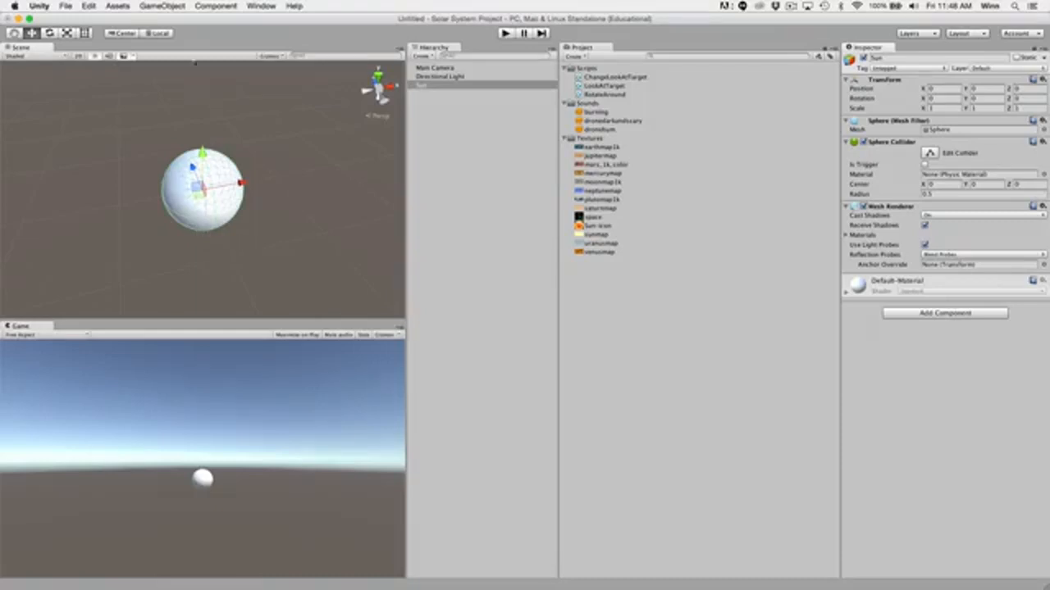
- Add a second 3D sphere and move it beside the Sun, to about 1.2 on the X axis
{"action": "left_click", "coordinate": [163, 5]}
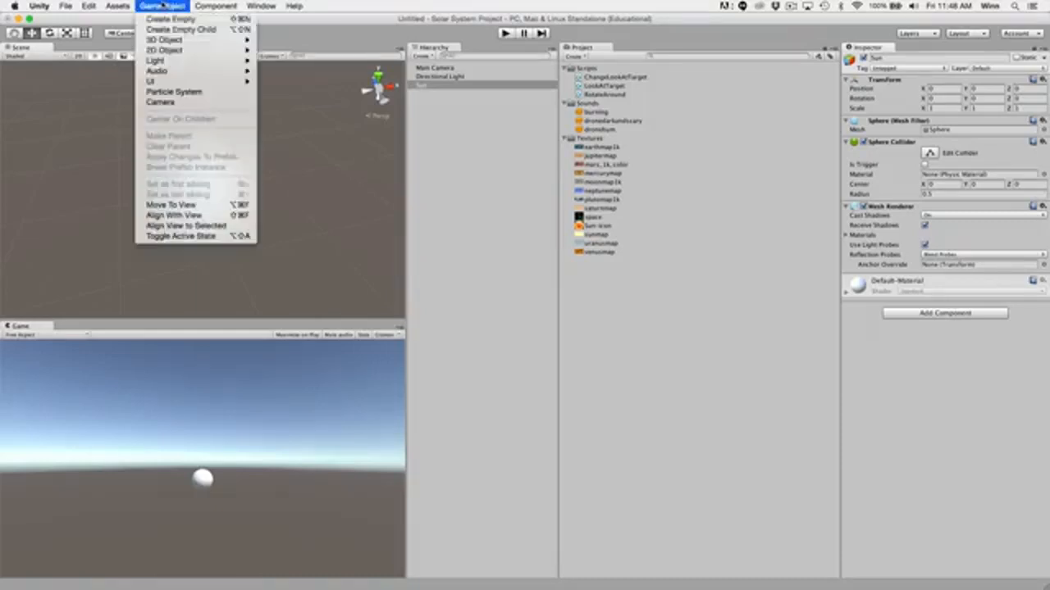
{"action": "mouse_move", "coordinate": [166, 41]}
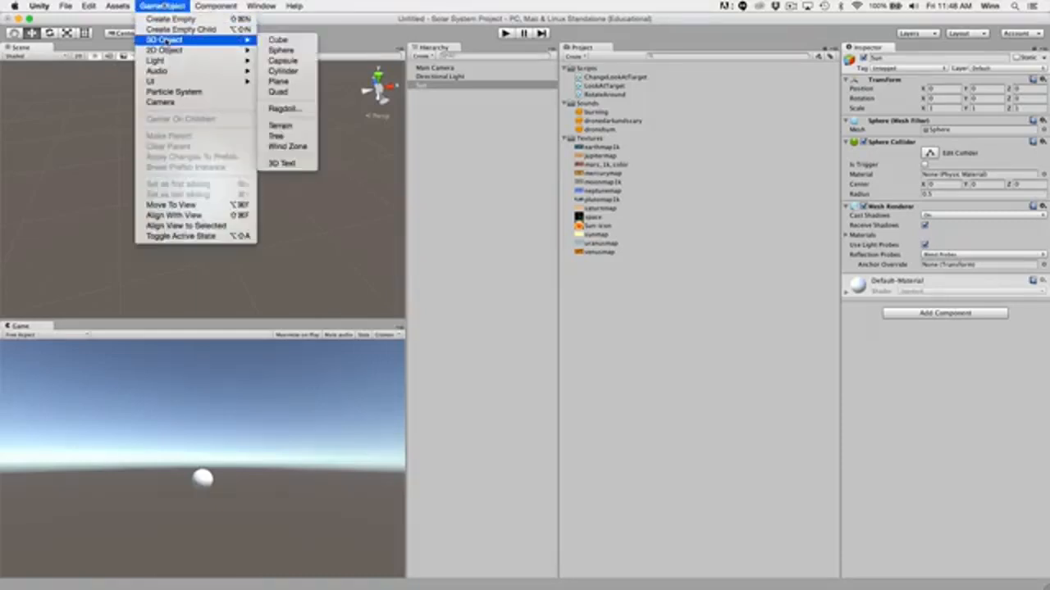
{"action": "left_click", "coordinate": [304, 52]}
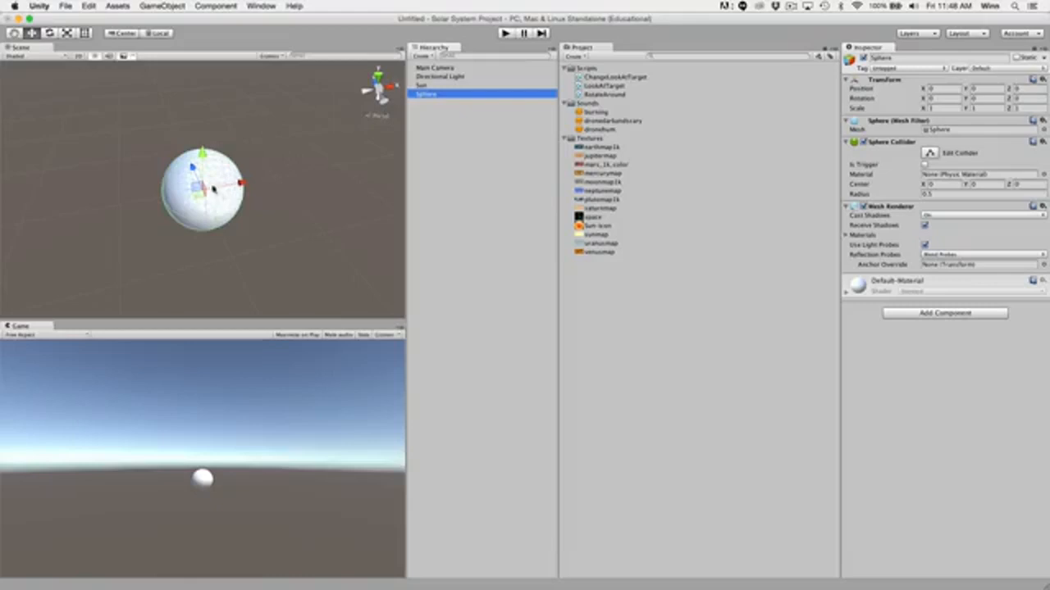
{"action": "left_click_drag", "start_coordinate": [241, 186], "coordinate": [328, 157]}
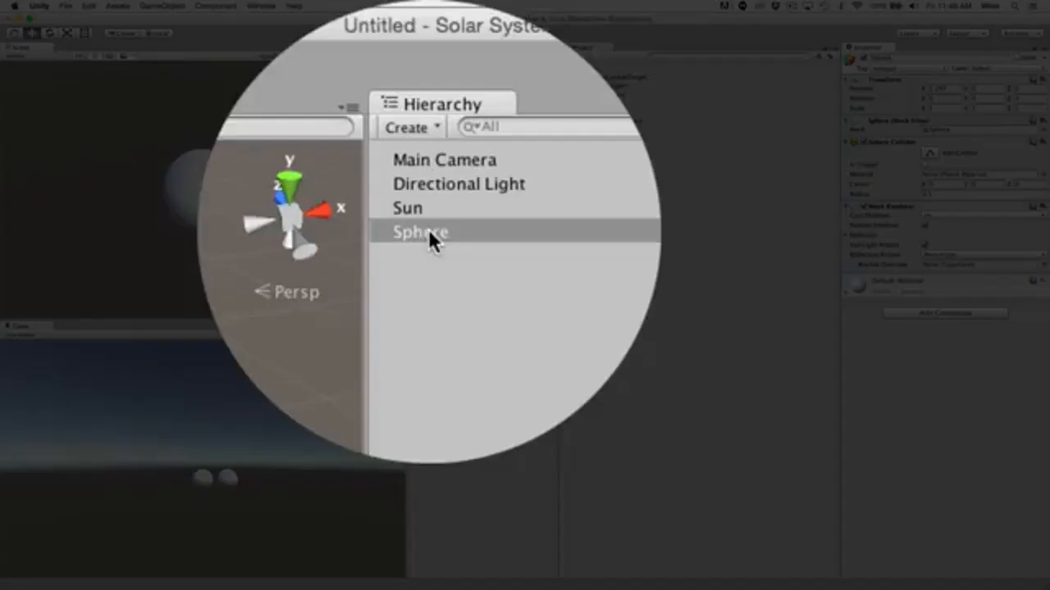
- Rename the second sphere as Earth
{"action": "left_click", "coordinate": [428, 231]}
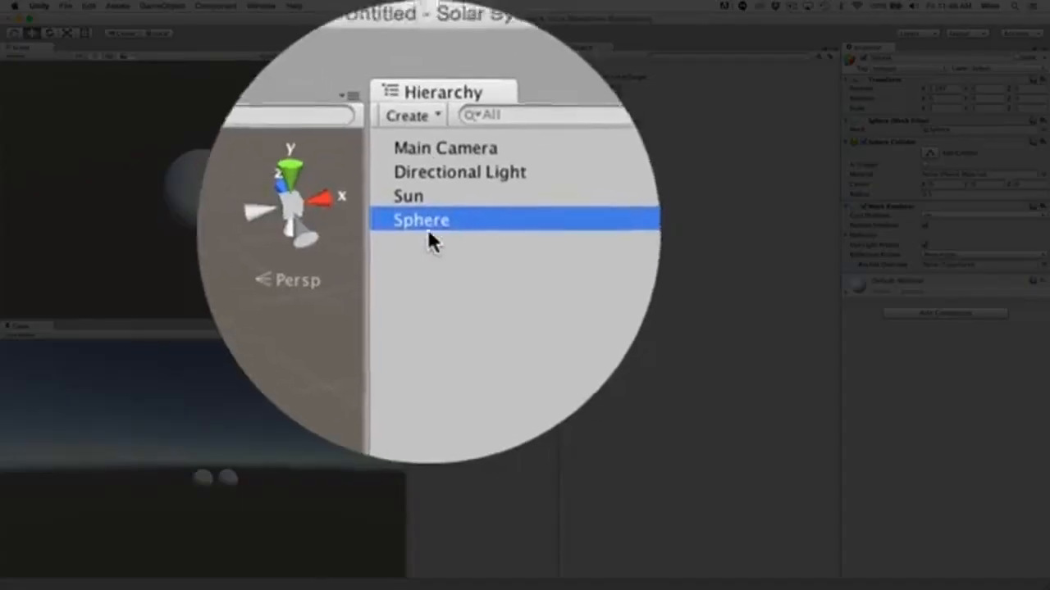
{"action": "key", "text": "Return"}
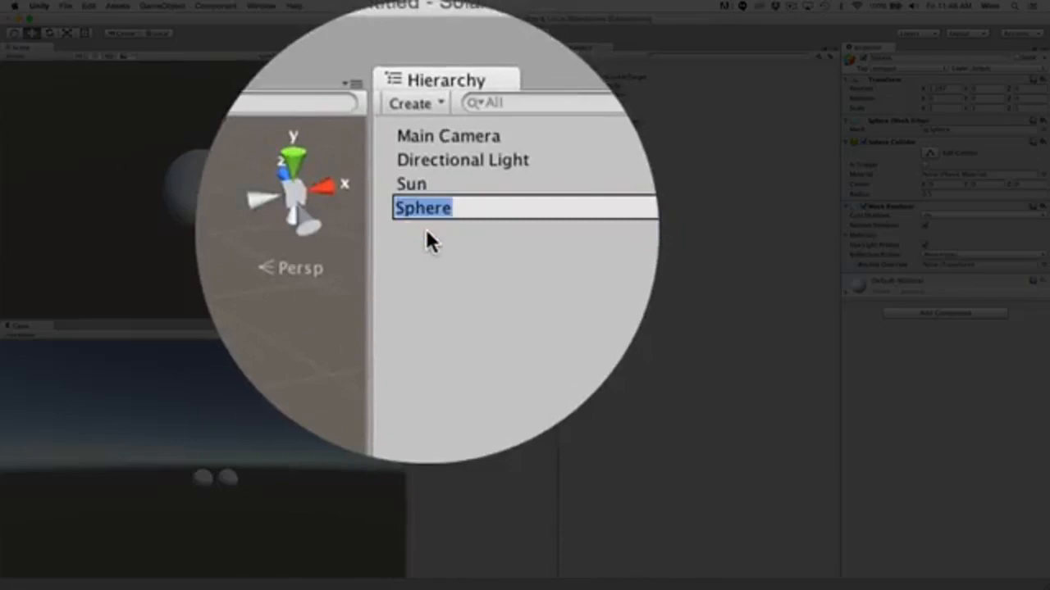
{"action": "left_click", "coordinate": [425, 231]}
{"action": "left_click", "coordinate": [424, 232]}
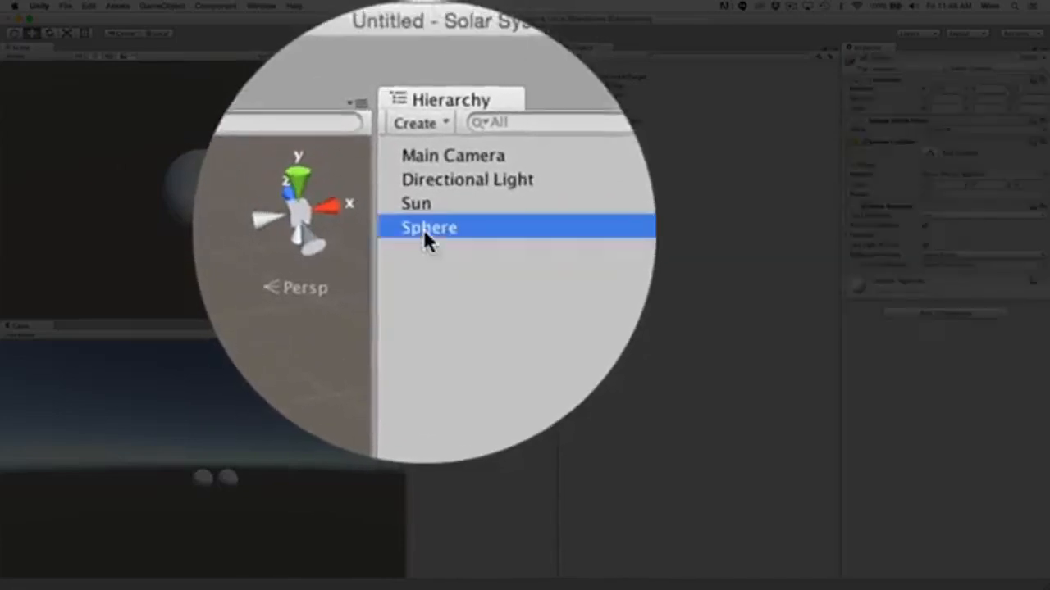
{"action": "left_click", "coordinate": [818, 160]}
{"action": "type", "text": "Earth"}
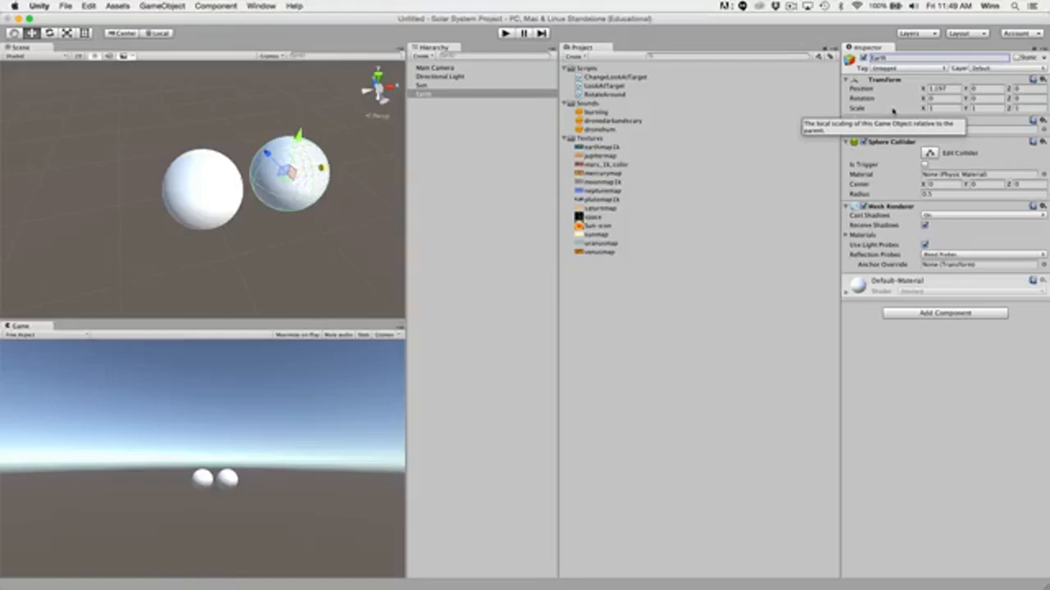
- Try scaling Earth along the Y axis only, to about 0.81, and undo the scaling
{"action": "left_click", "coordinate": [935, 108]}
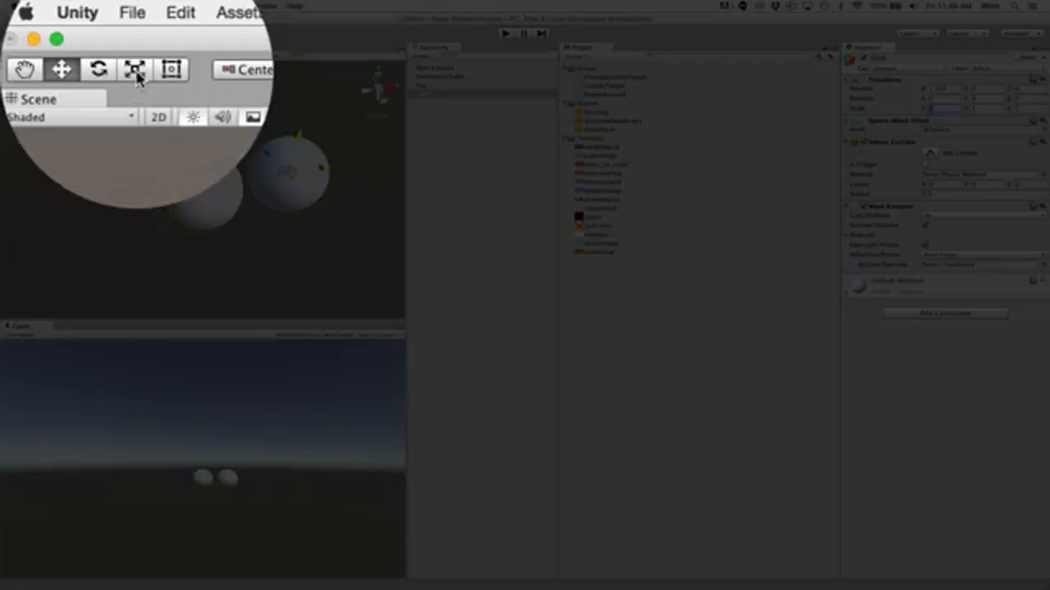
{"action": "left_click", "coordinate": [136, 74]}
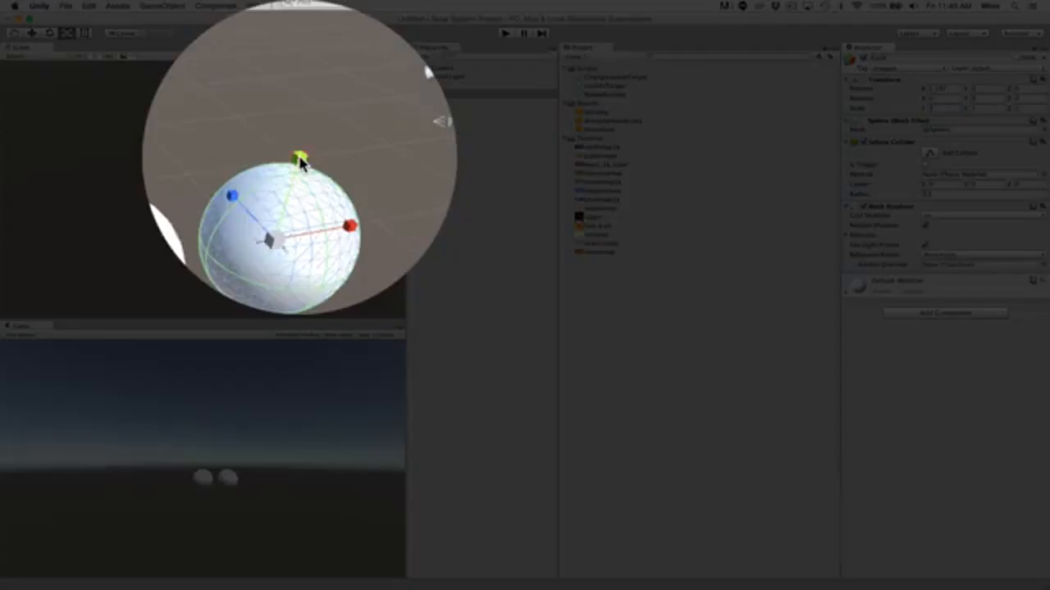
{"action": "left_click_drag", "start_coordinate": [300, 134], "coordinate": [298, 155]}
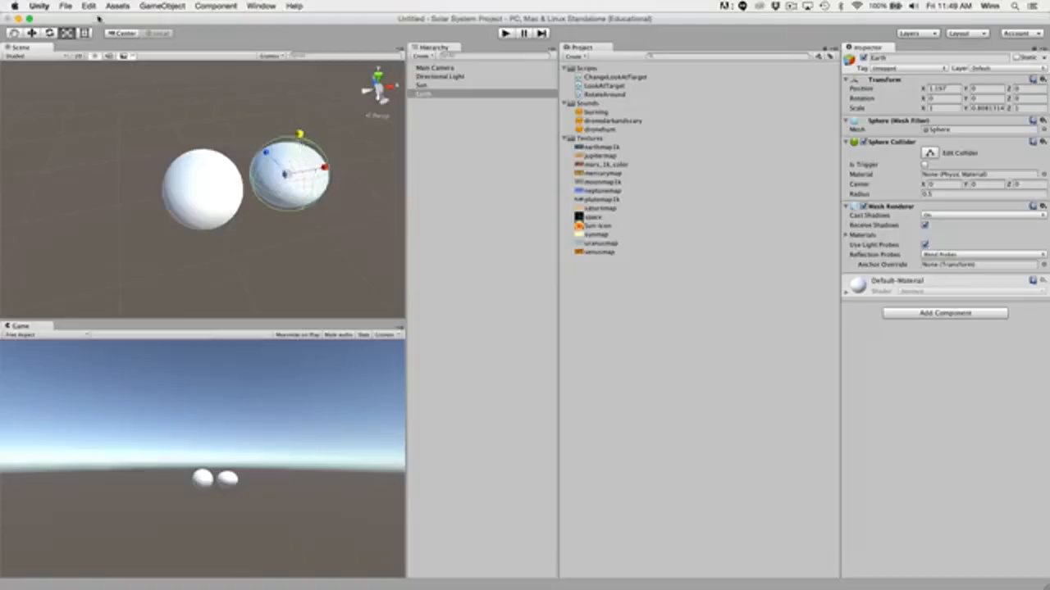
{"action": "left_click", "coordinate": [88, 6]}
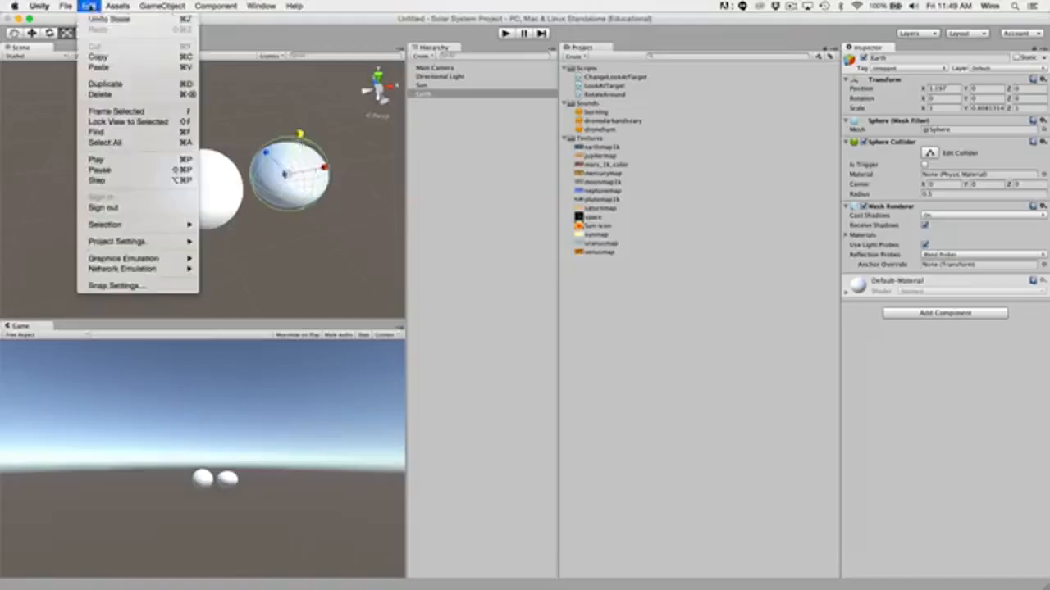
{"action": "left_click", "coordinate": [109, 18]}
- Scale Earth down uniformly, setting its scale to exactly 0.5 on X, Y and Z
{"action": "left_click_drag", "start_coordinate": [285, 177], "coordinate": [262, 184]}
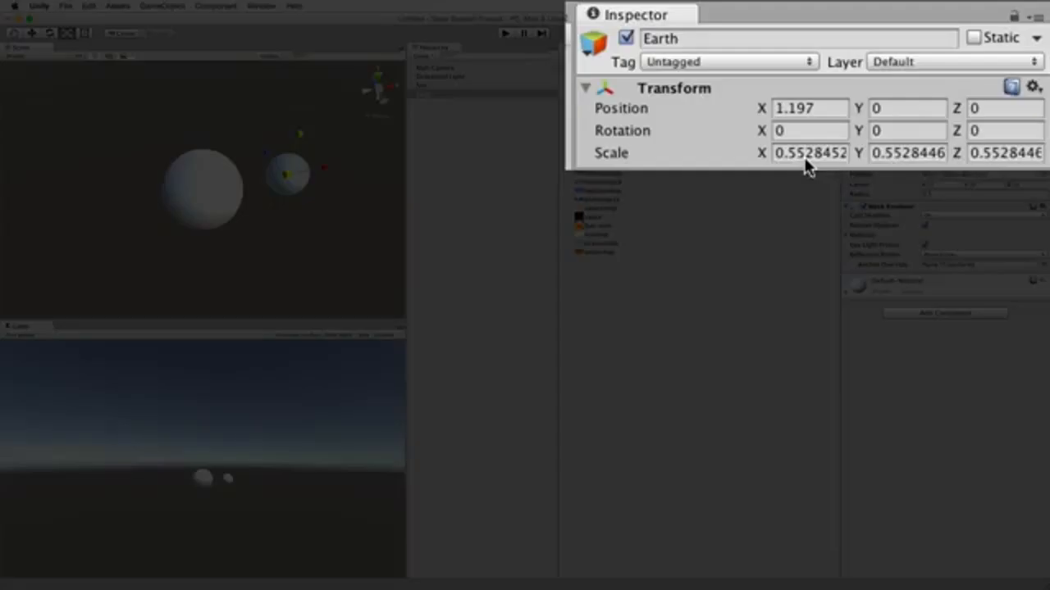
{"action": "left_click", "coordinate": [805, 159]}
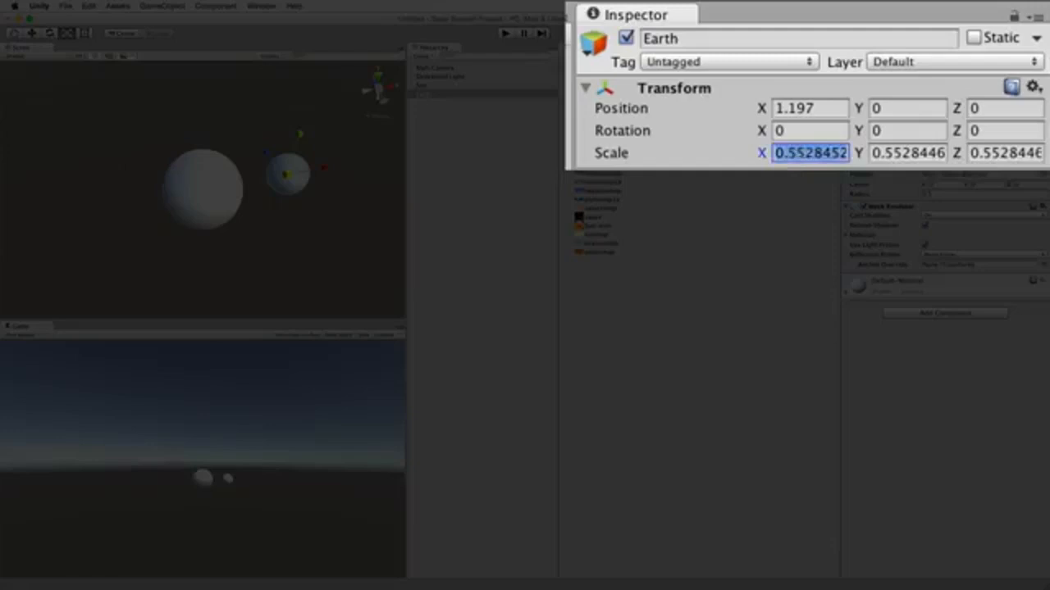
{"action": "type", "text": "0.5"}
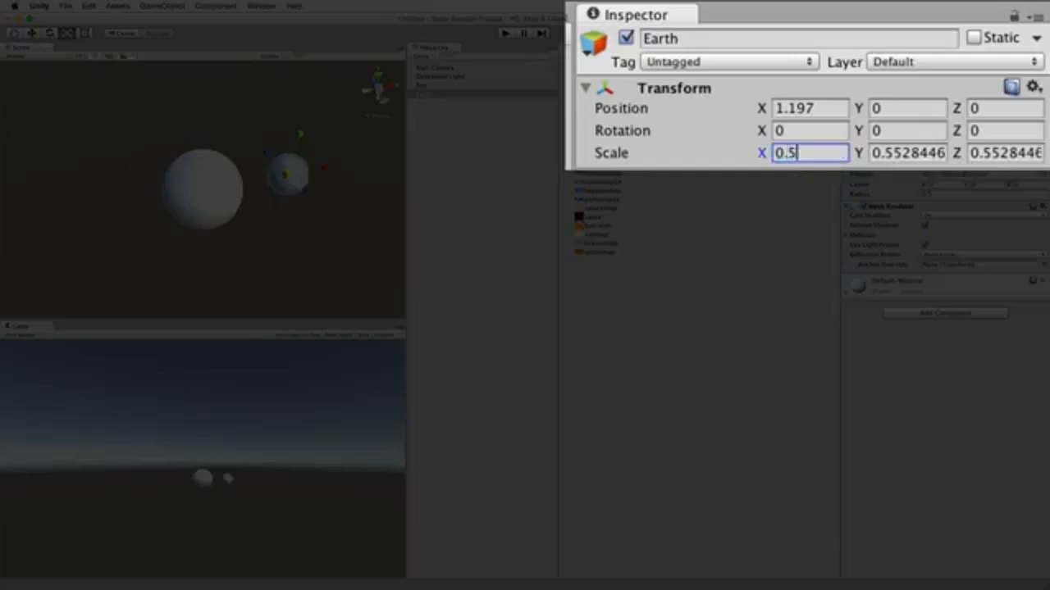
{"action": "key", "text": "Tab"}
{"action": "type", "text": "0.5"}
{"action": "key", "text": "Tab"}
{"action": "type", "text": "0.5"}
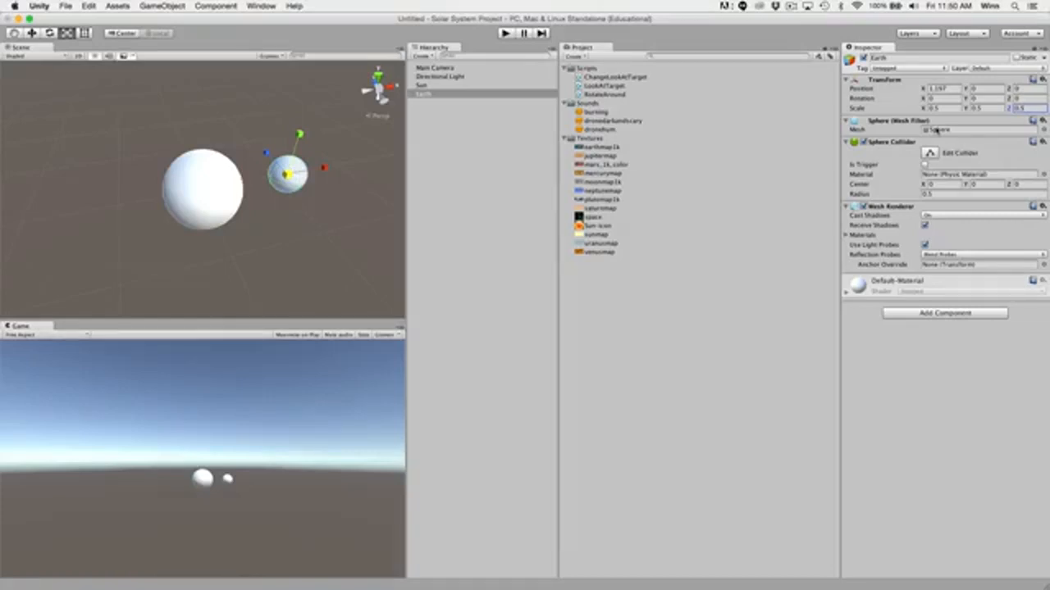
- Move Earth farther from the Sun along the X axis and set its X position to 2
{"action": "left_click", "coordinate": [31, 34]}
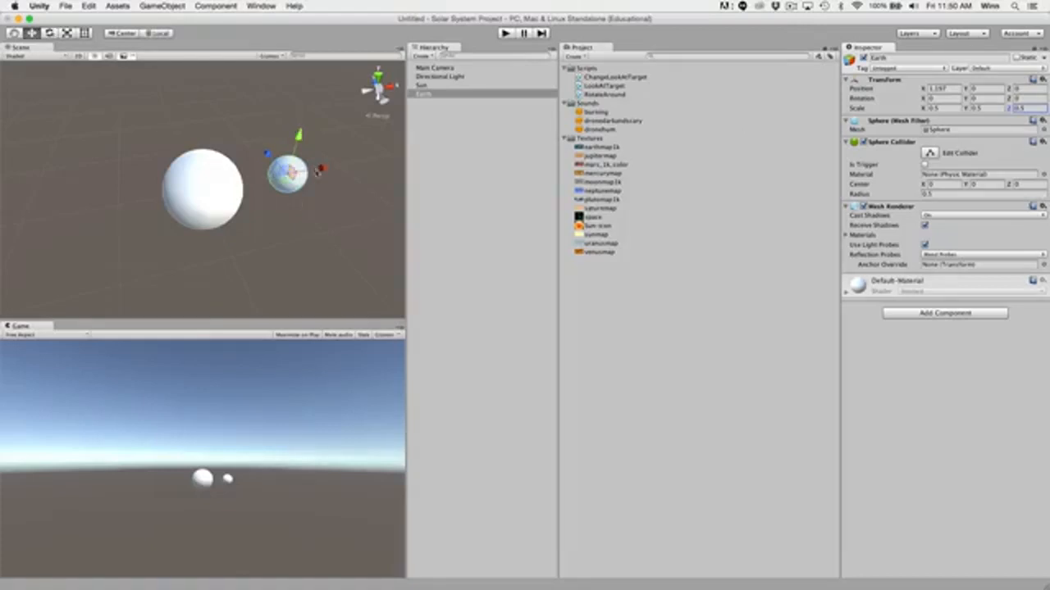
{"action": "left_click_drag", "start_coordinate": [317, 172], "coordinate": [342, 169]}
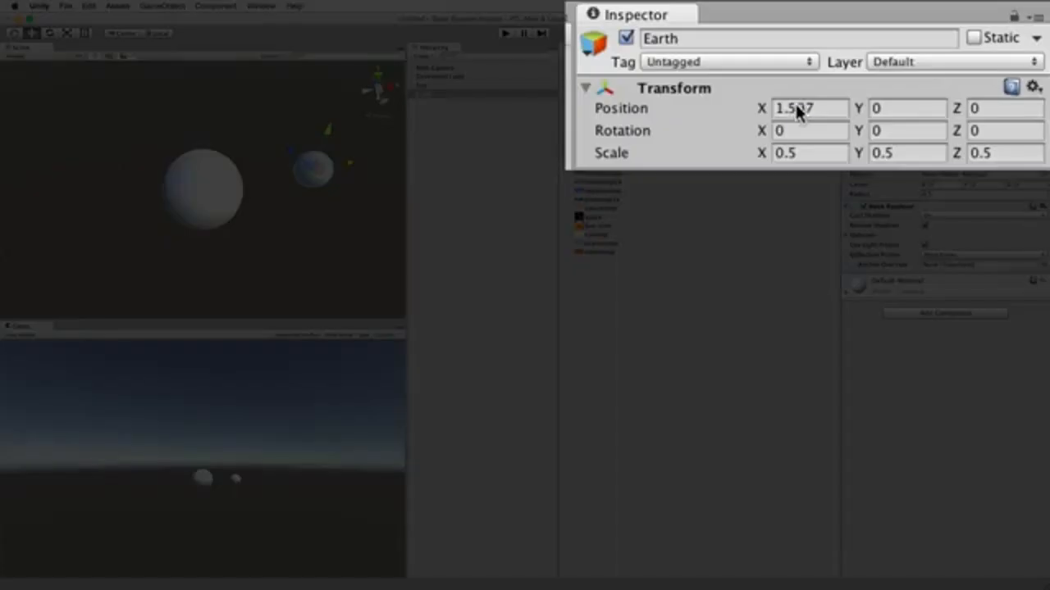
{"action": "left_click", "coordinate": [798, 109]}
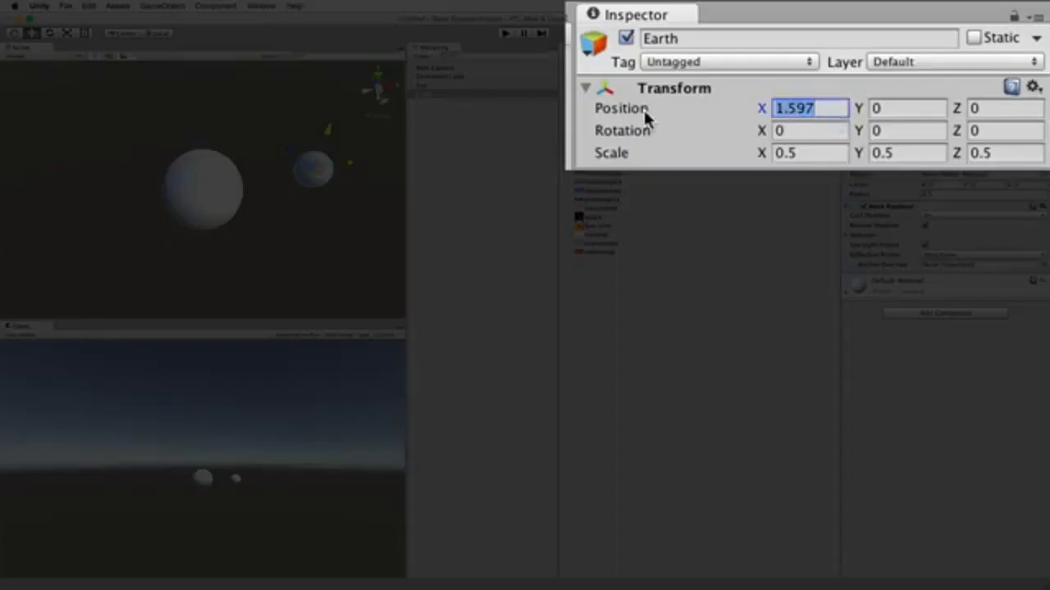
{"action": "type", "text": "2"}
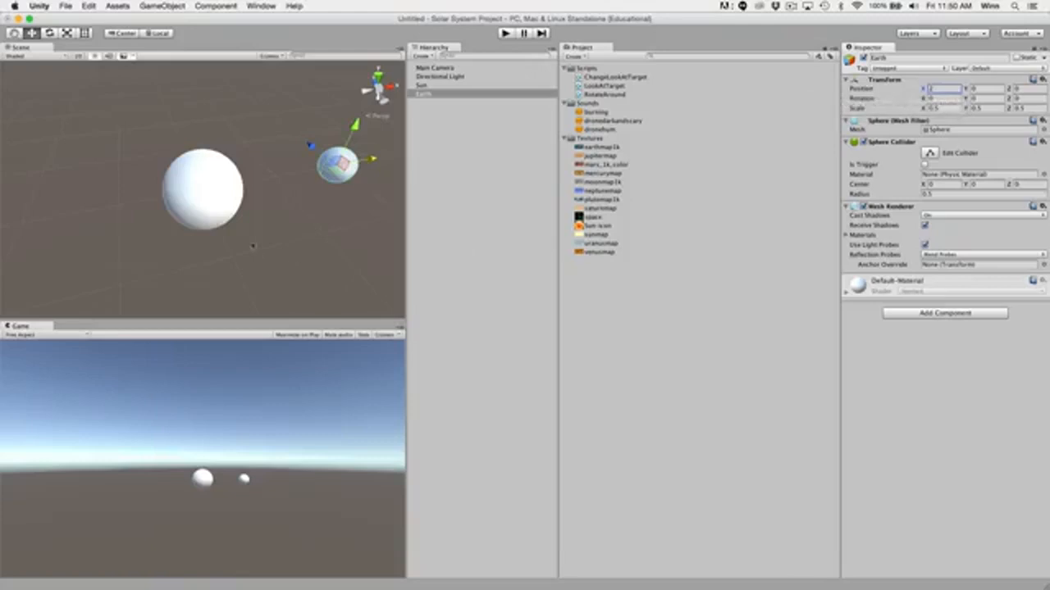
- Examine the Sun and Earth from the axis-aligned and top views, in perspective and isometric projection, and orbit to an angled view
{"action": "left_click_drag", "start_coordinate": [373, 214], "coordinate": [354, 187], "text": "alt"}
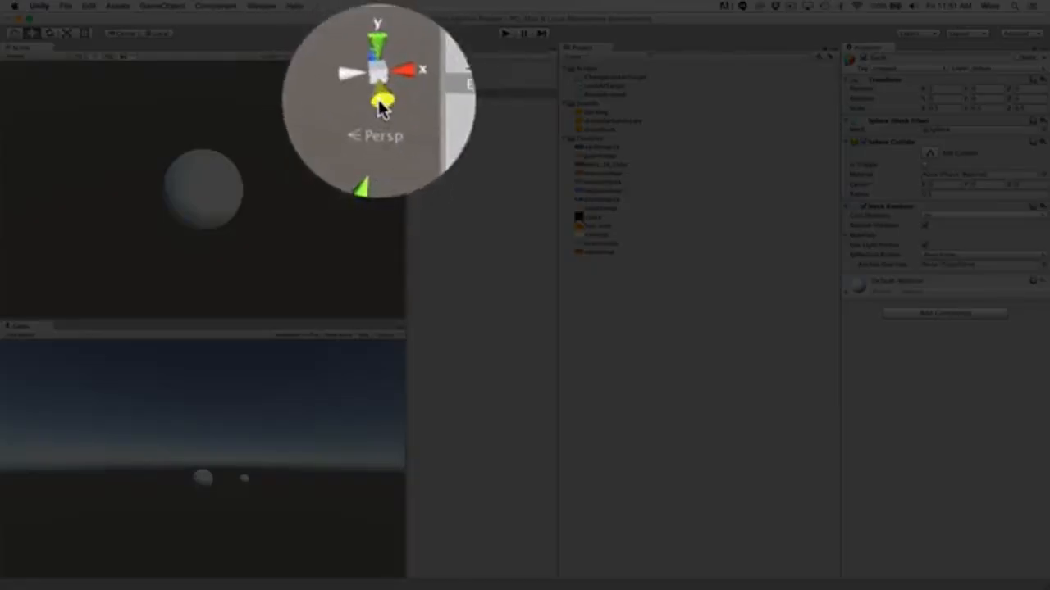
{"action": "left_click", "coordinate": [382, 103]}
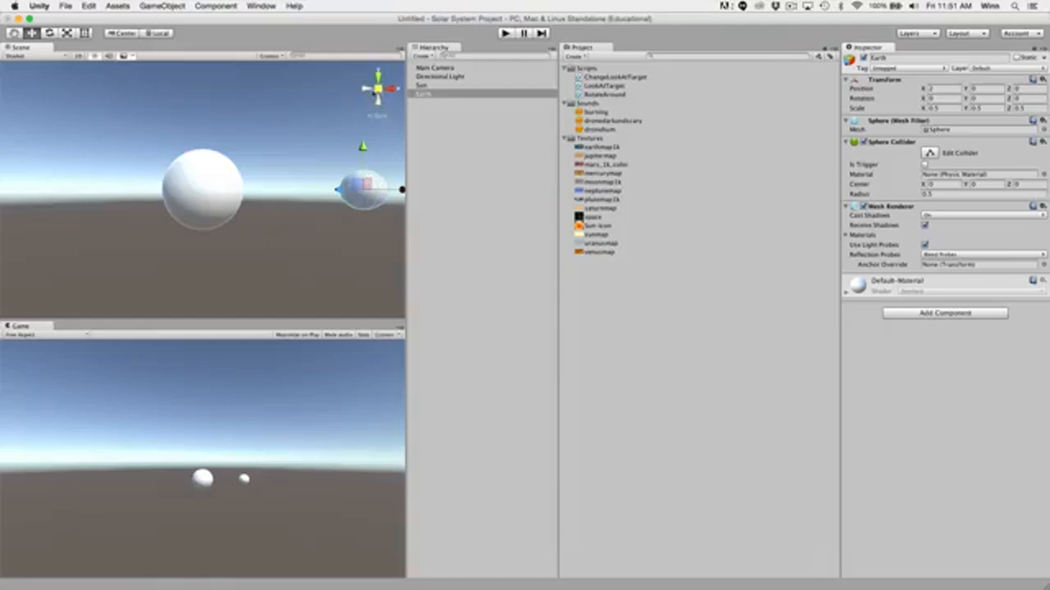
{"action": "left_click", "coordinate": [369, 88]}
{"action": "left_click", "coordinate": [368, 89]}
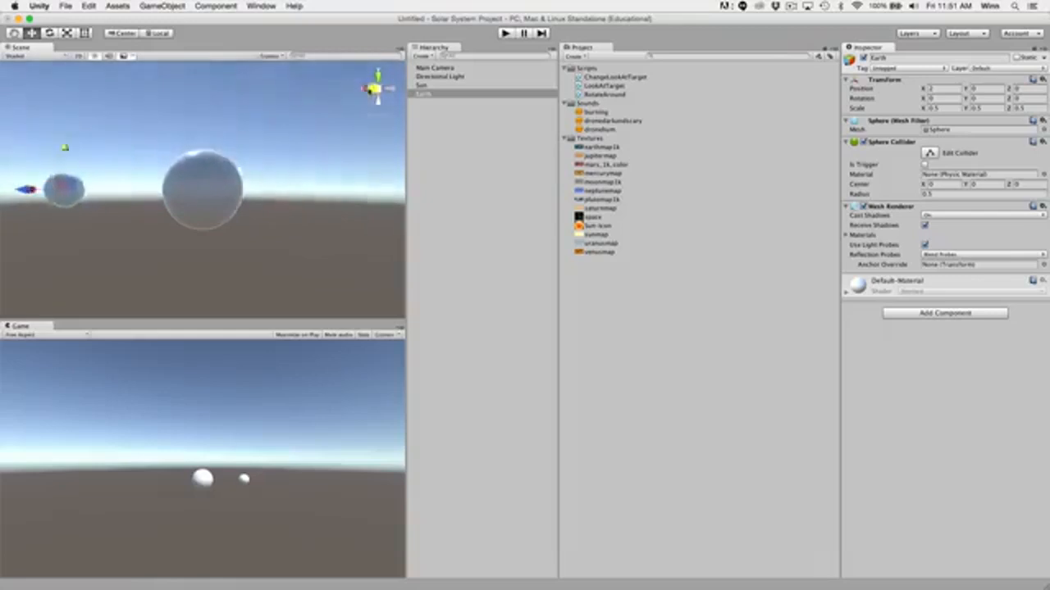
{"action": "key", "text": "f"}
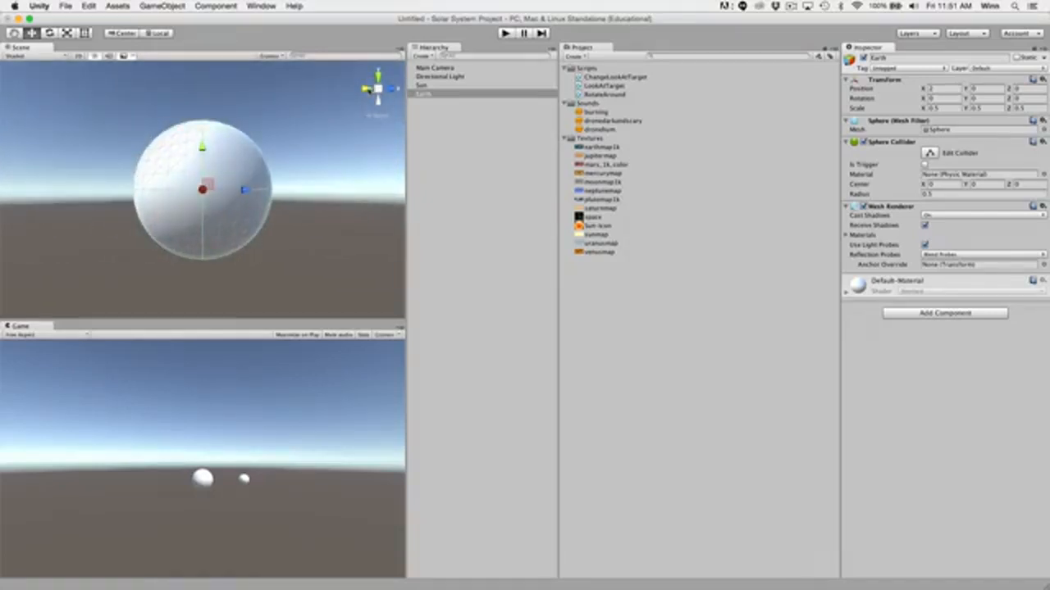
{"action": "left_click", "coordinate": [379, 75]}
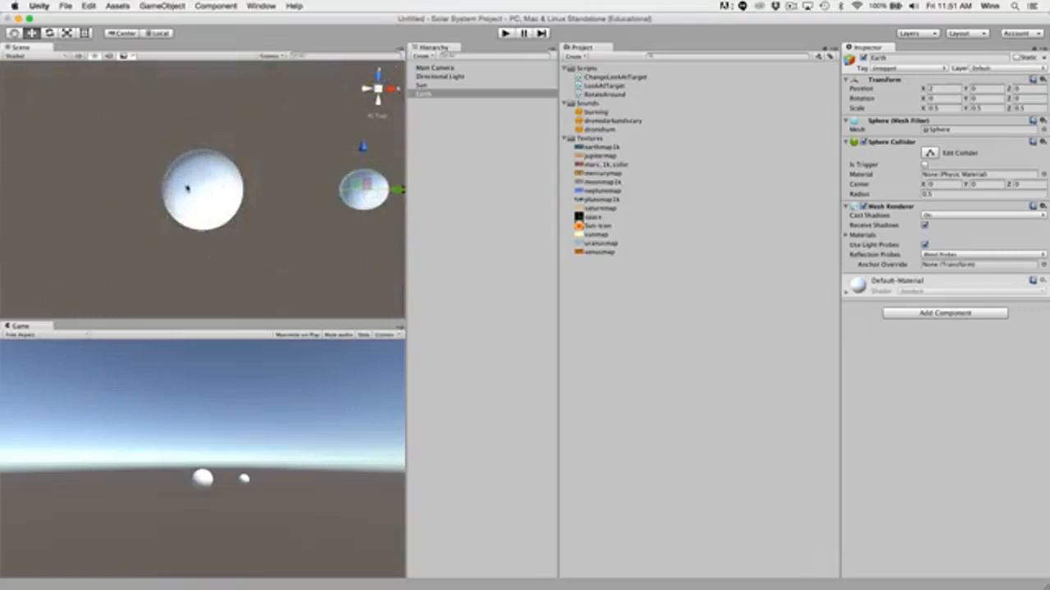
{"action": "left_click", "coordinate": [378, 89]}
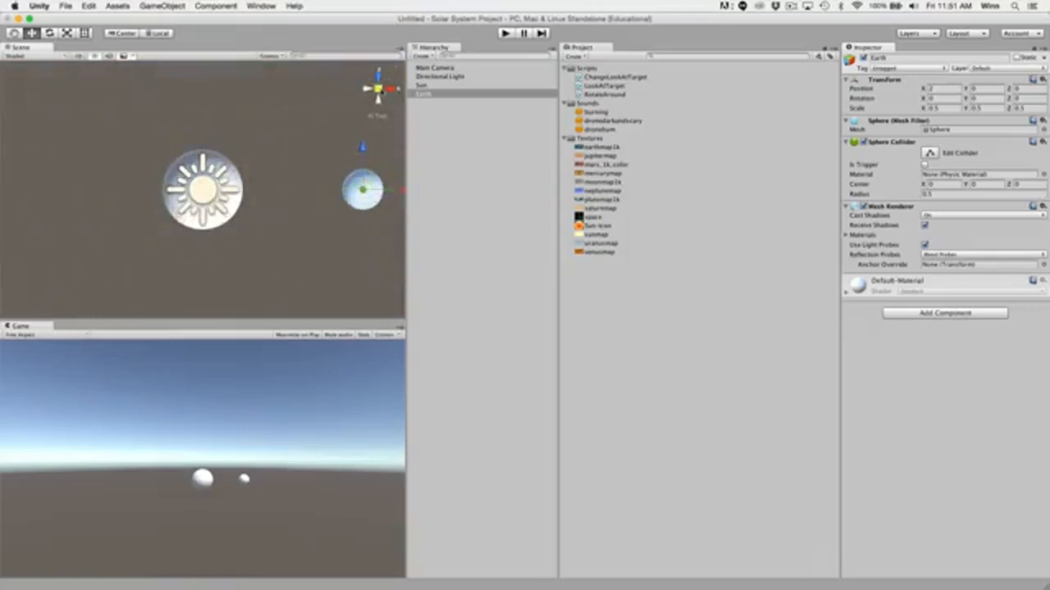
{"action": "left_click", "coordinate": [378, 91]}
{"action": "left_click", "coordinate": [378, 91]}
{"action": "left_click", "coordinate": [378, 91]}
{"action": "left_click", "coordinate": [378, 91]}
{"action": "left_click", "coordinate": [378, 91]}
{"action": "mouse_move", "coordinate": [316, 205]}
{"action": "left_mouse_down", "text": "alt"}
{"action": "mouse_move", "coordinate": [298, 107]}
{"action": "mouse_move", "coordinate": [300, 180]}
{"action": "mouse_move", "coordinate": [193, 172]}
{"action": "left_mouse_up", "text": "alt"}
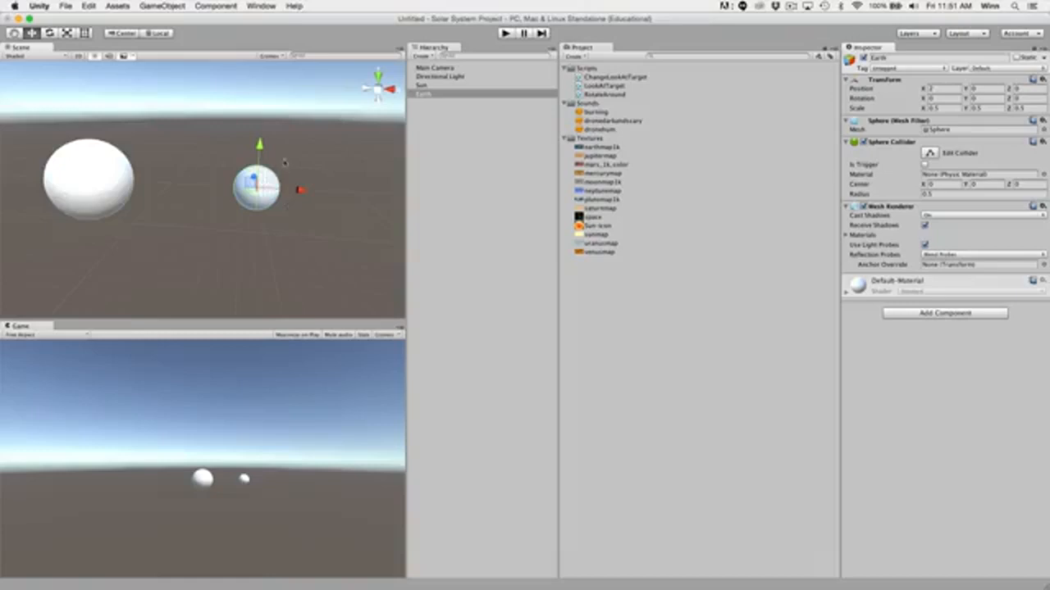
- Duplicate Earth and rename the copy as Moon
{"action": "left_click", "coordinate": [427, 95]}
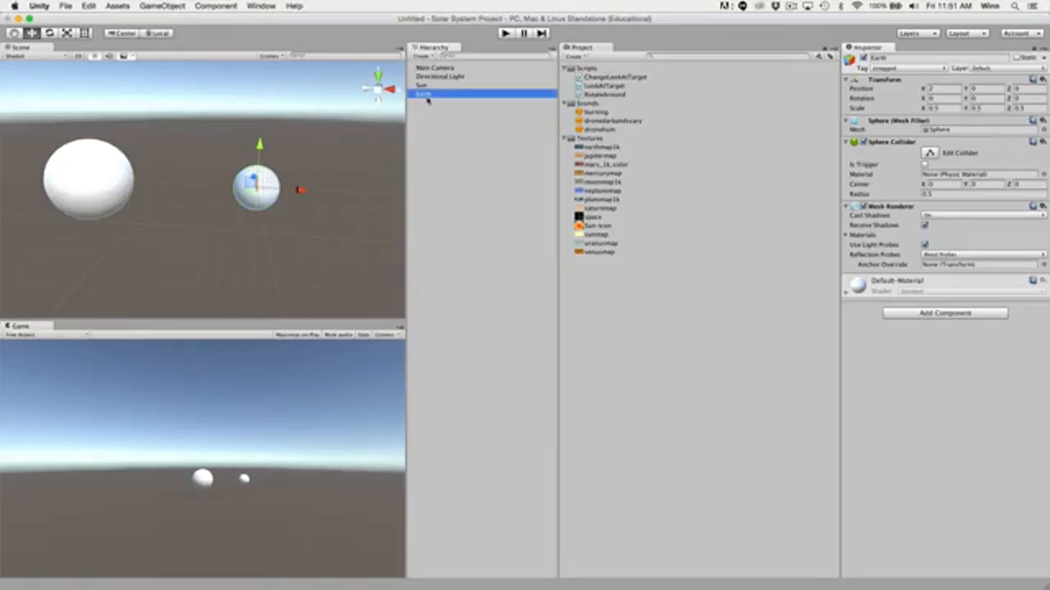
{"action": "left_click", "coordinate": [87, 6]}
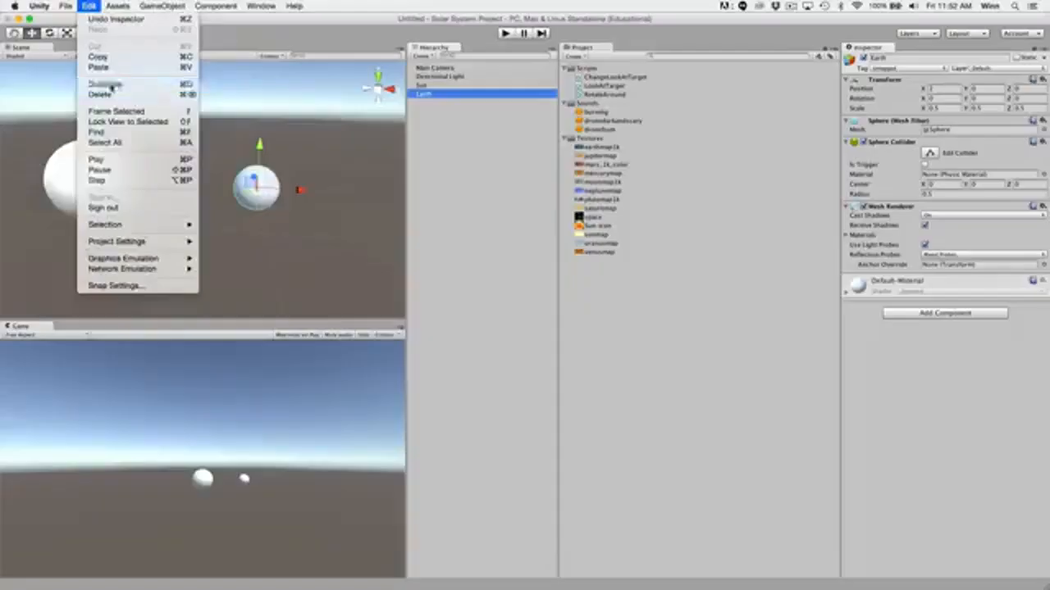
{"action": "left_click", "coordinate": [110, 86]}
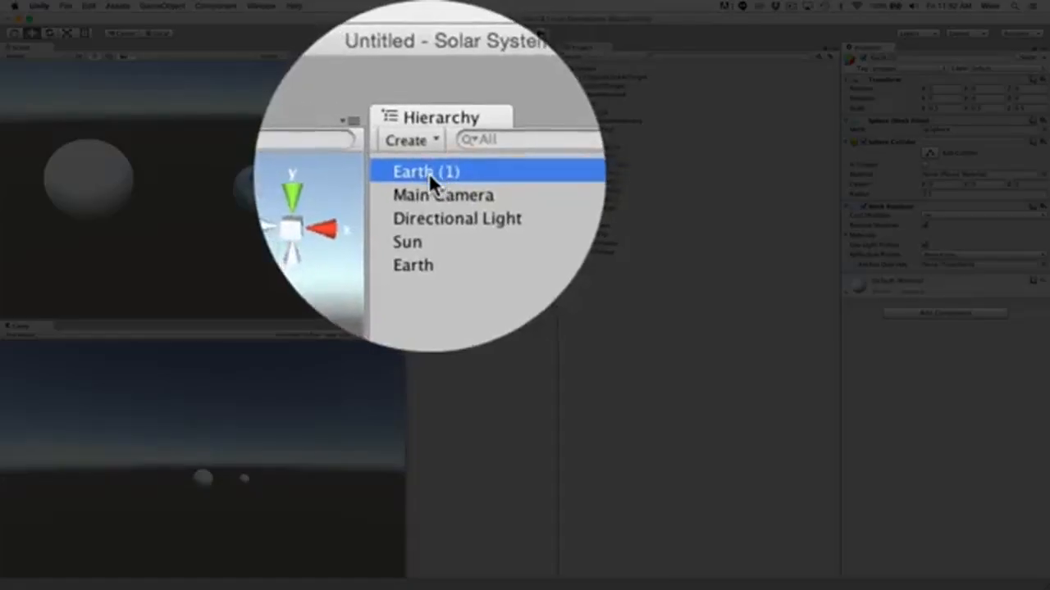
{"action": "left_click", "coordinate": [429, 174]}
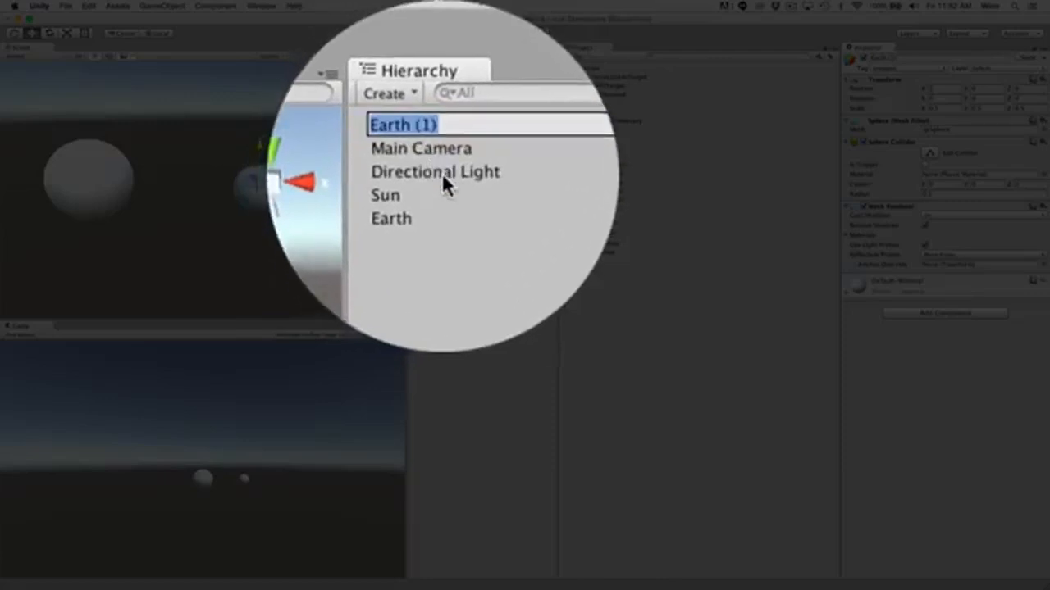
{"action": "type", "text": "Moon"}
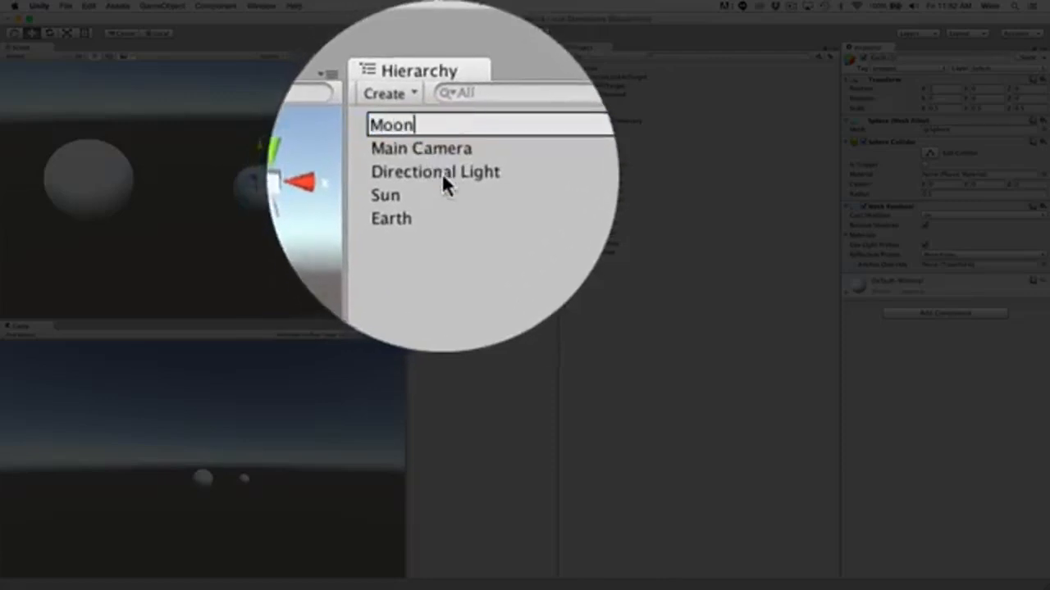
{"action": "key", "text": "Return"}
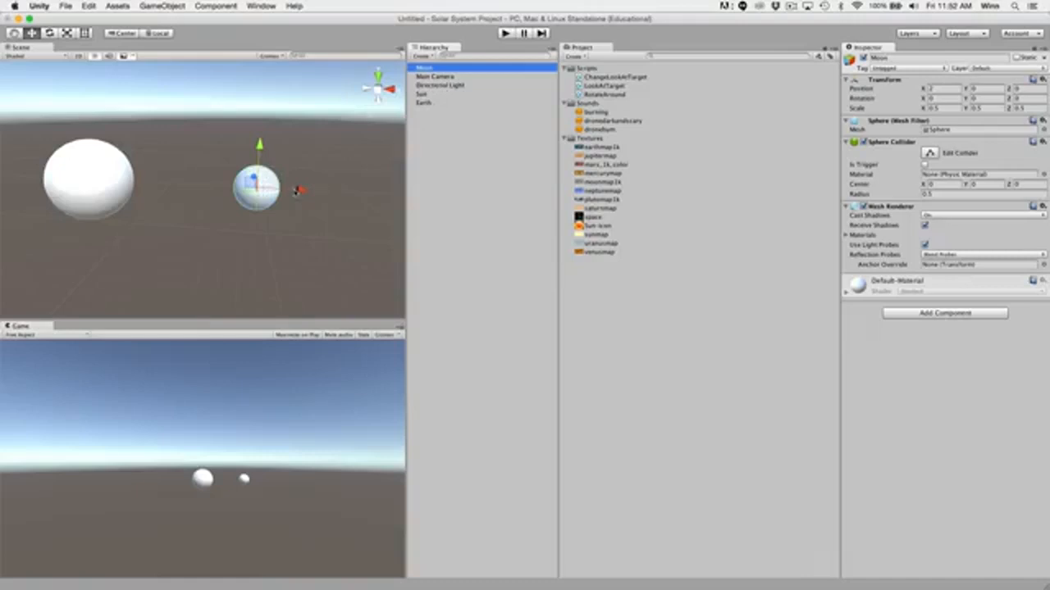
- Set the Moon's scale to 0.1 on X, Y and Z and place it between the Sun and Earth at X position 1.5
{"action": "left_click_drag", "start_coordinate": [297, 192], "coordinate": [346, 193]}
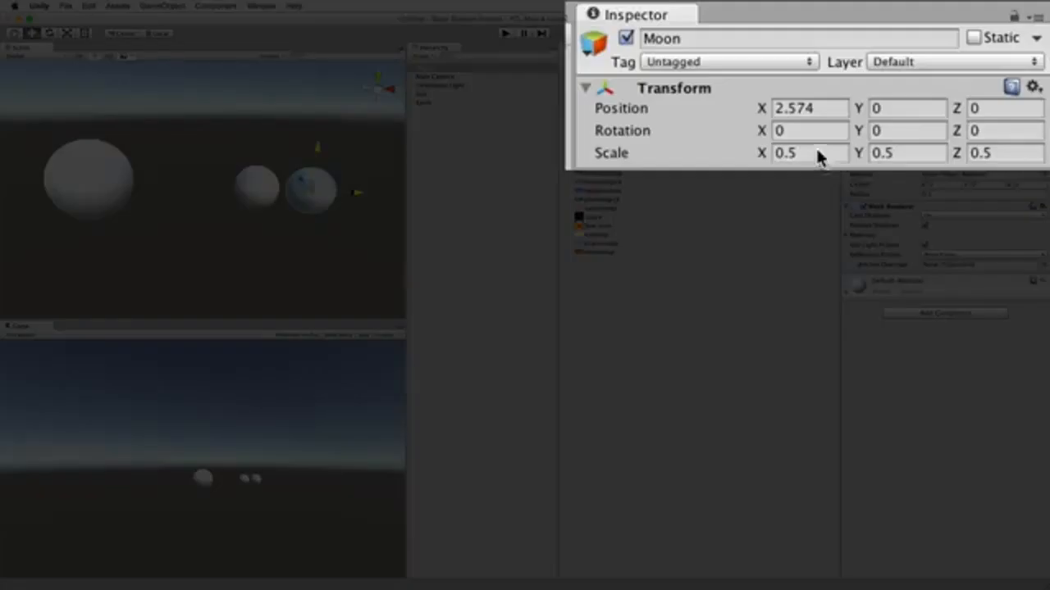
{"action": "left_click", "coordinate": [817, 154]}
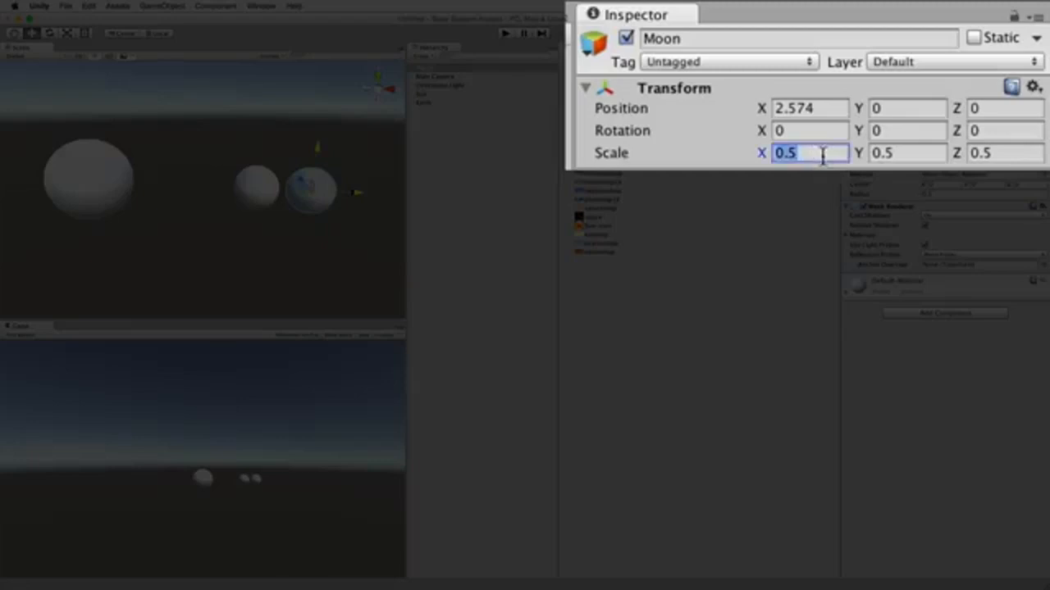
{"action": "type", "text": "0.1"}
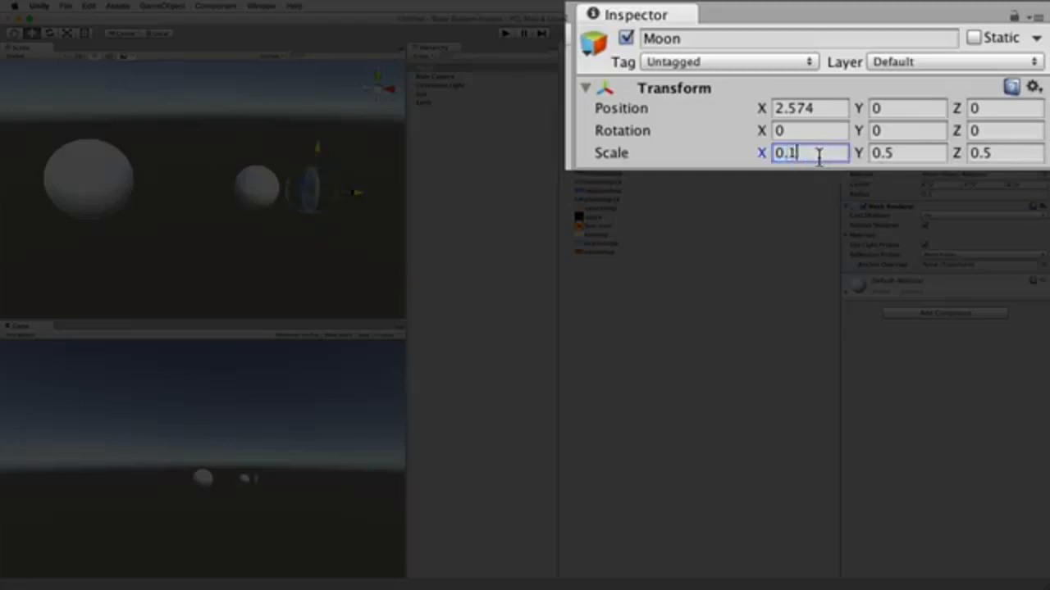
{"action": "key", "text": "Tab"}
{"action": "type", "text": "0.1"}
{"action": "key", "text": "Tab"}
{"action": "type", "text": "0"}
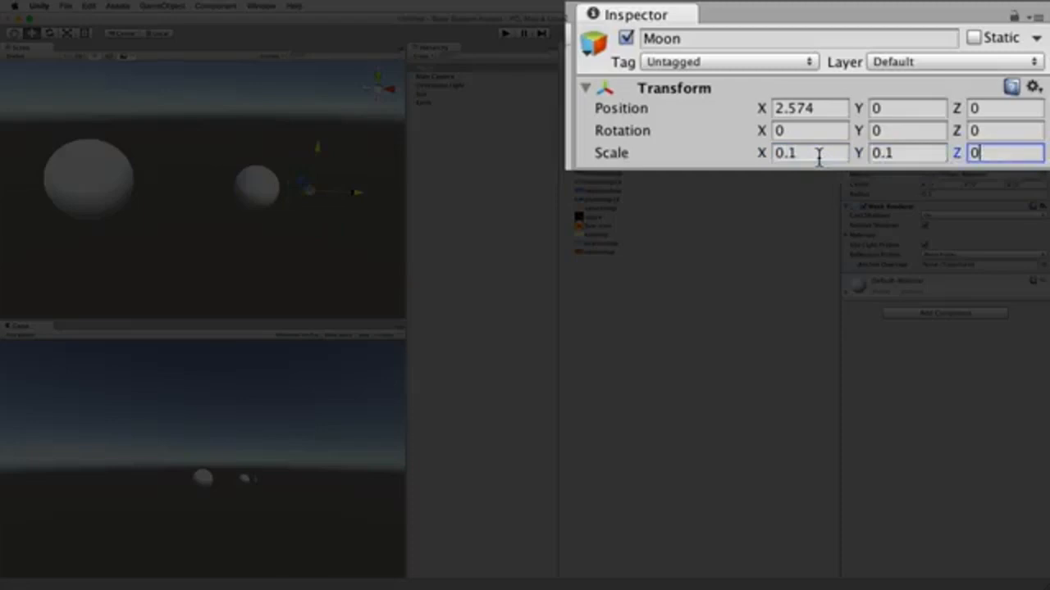
{"action": "type", "text": ".1"}
{"action": "left_click", "coordinate": [826, 108]}
{"action": "type", "text": "1.5"}
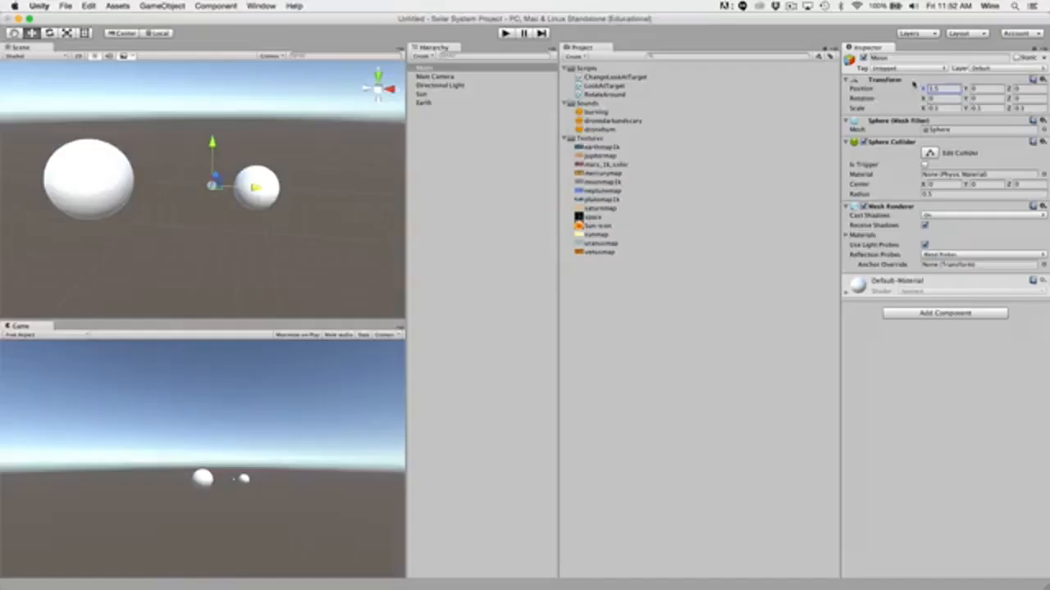
{"action": "left_click", "coordinate": [257, 189]}
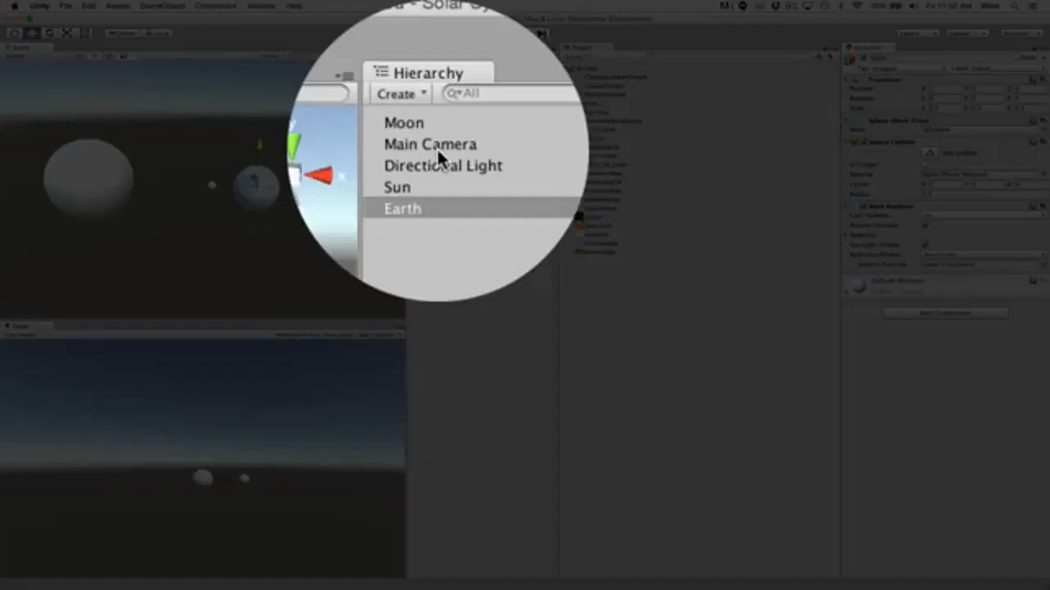
- Bring the Main Camera closer to the spheres by setting its position to 0 on Y and -3 on Z
{"action": "left_click", "coordinate": [438, 78]}
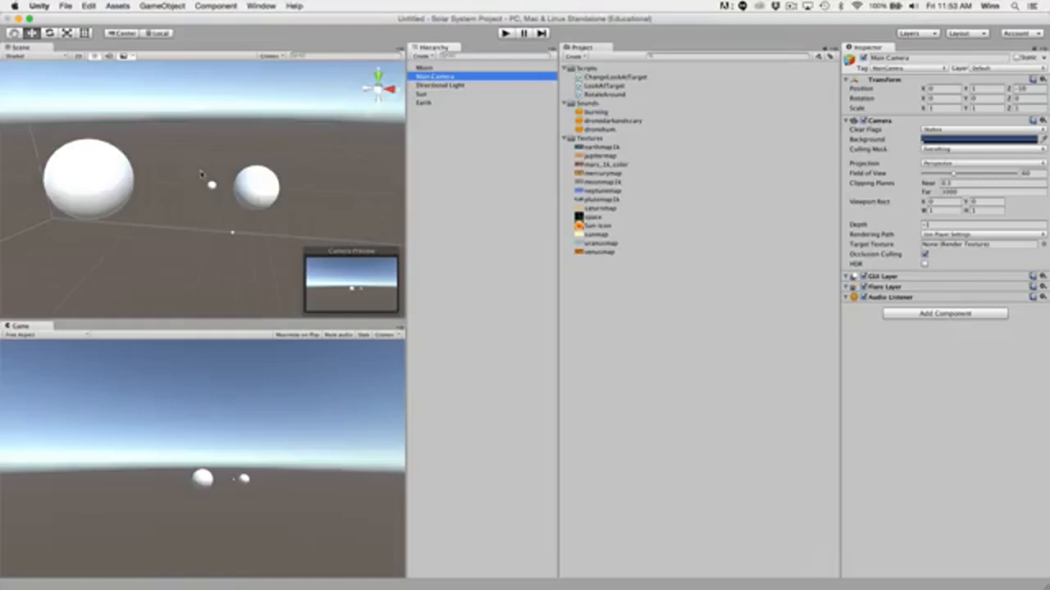
{"action": "scroll", "coordinate": [201, 173], "scroll_direction": "down", "scroll_amount": 5}
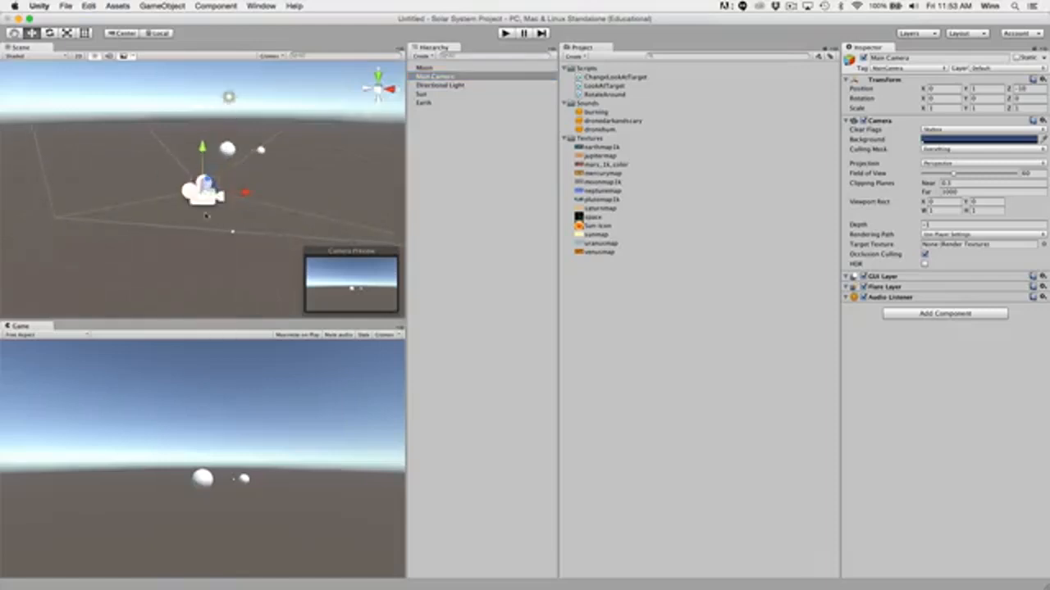
{"action": "left_click_drag", "start_coordinate": [206, 195], "coordinate": [84, 227], "text": "alt"}
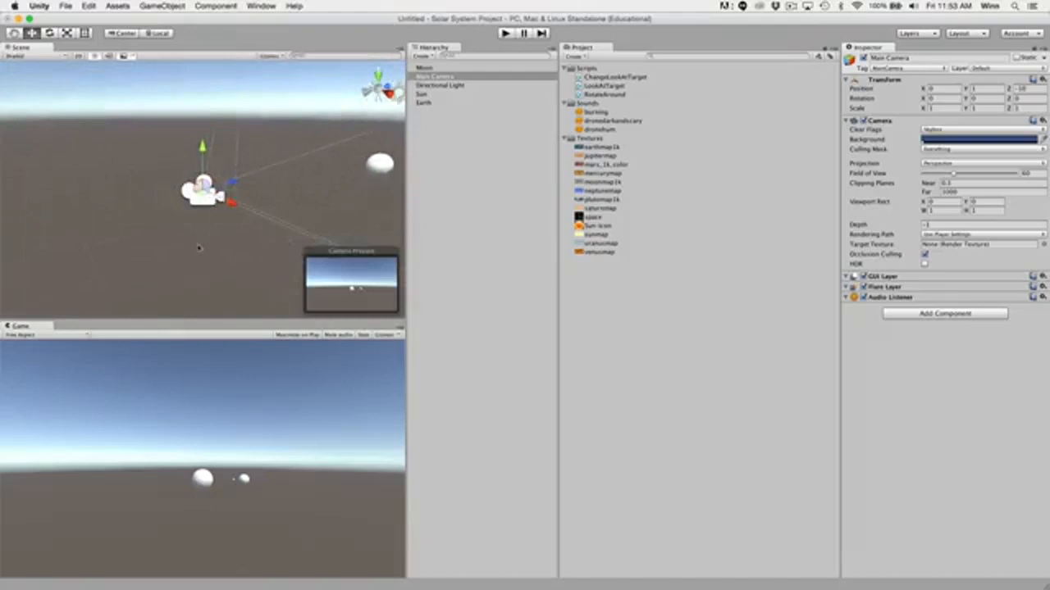
{"action": "left_click_drag", "start_coordinate": [167, 248], "coordinate": [229, 263], "text": "alt"}
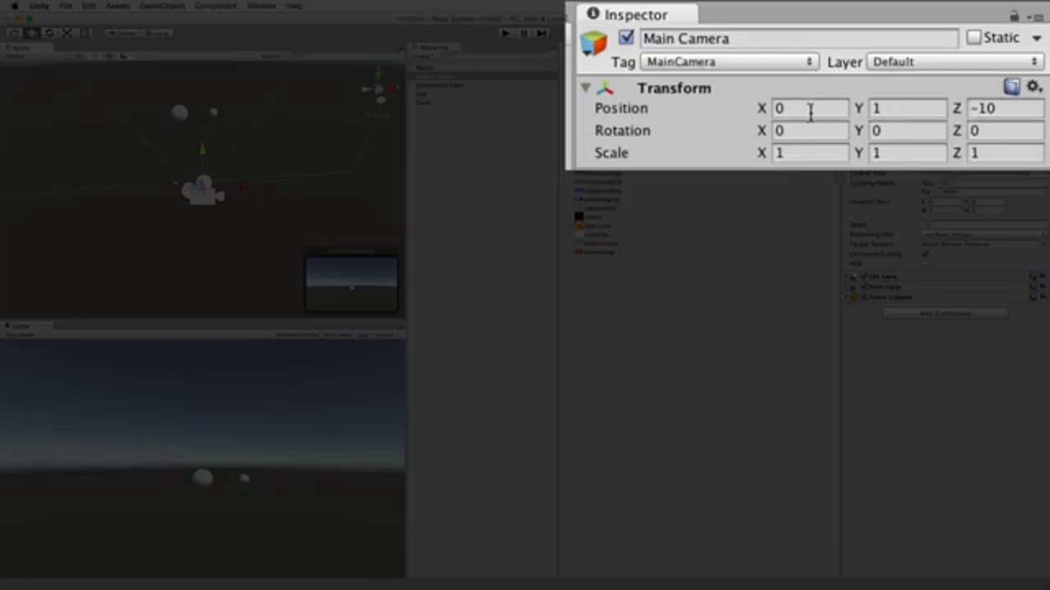
{"action": "left_click", "coordinate": [898, 105]}
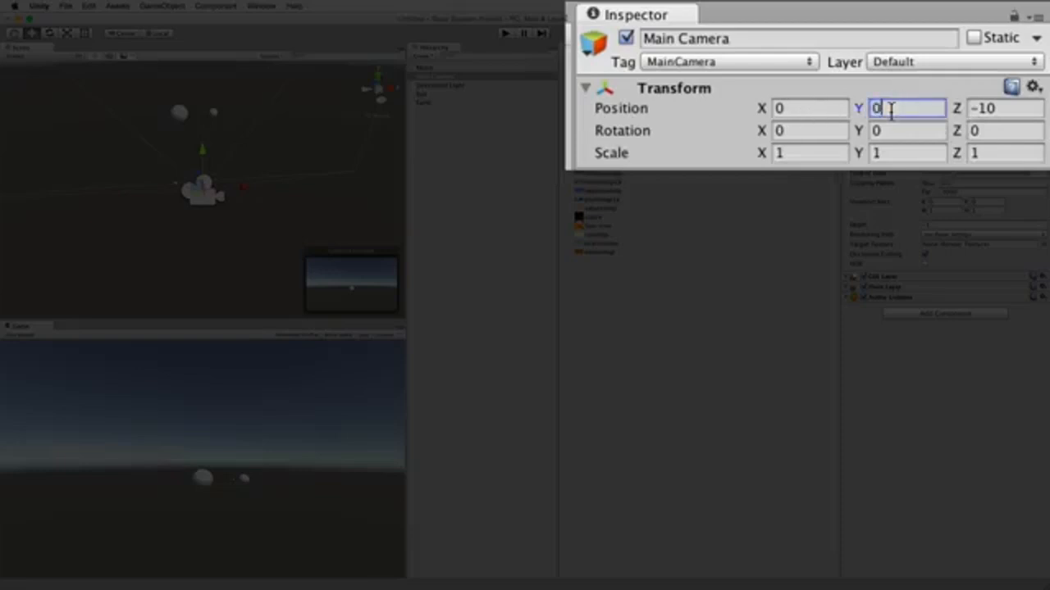
{"action": "type", "text": "0"}
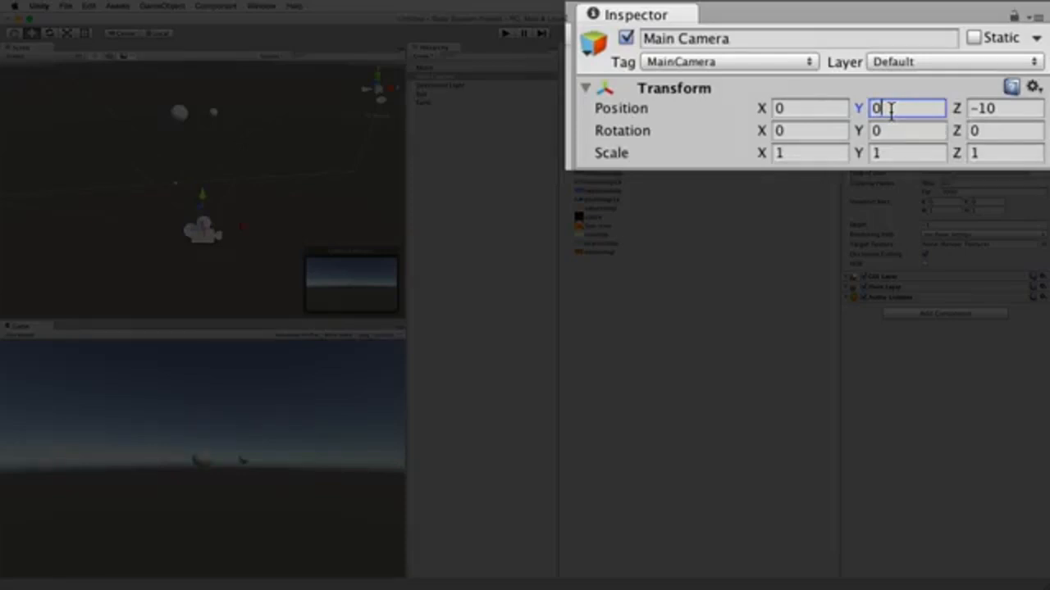
{"action": "key", "text": "Tab"}
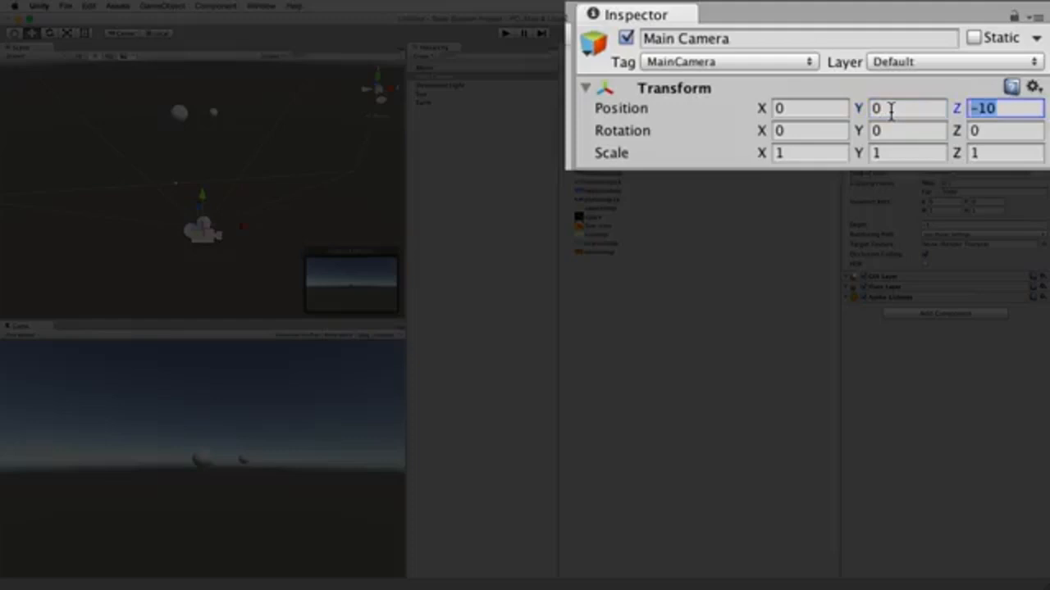
{"action": "type", "text": "-3"}
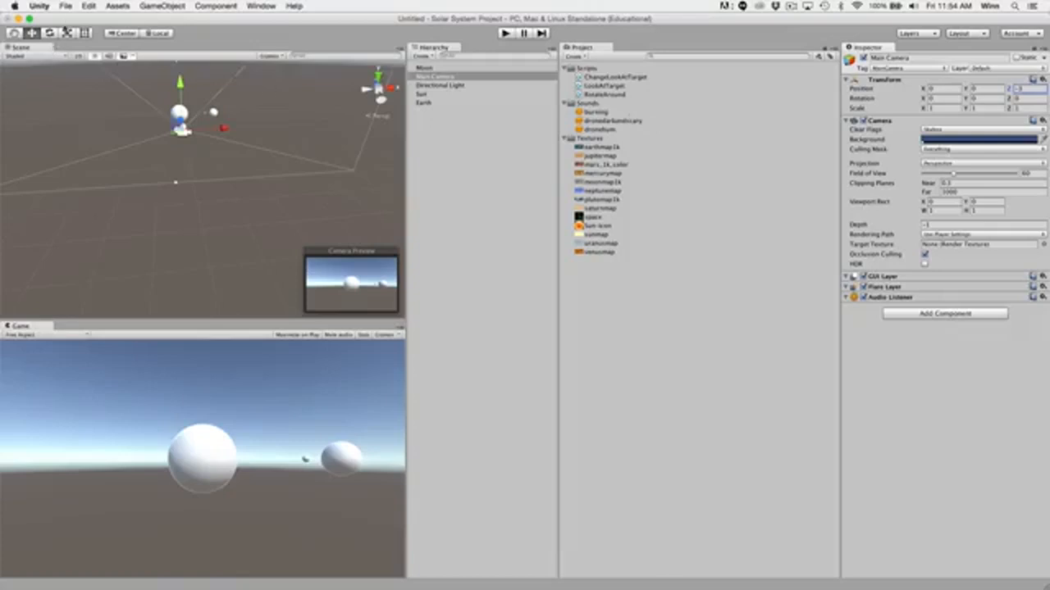
- Save the current scene as Solar System in the Assets folder
{"action": "left_click", "coordinate": [65, 6]}
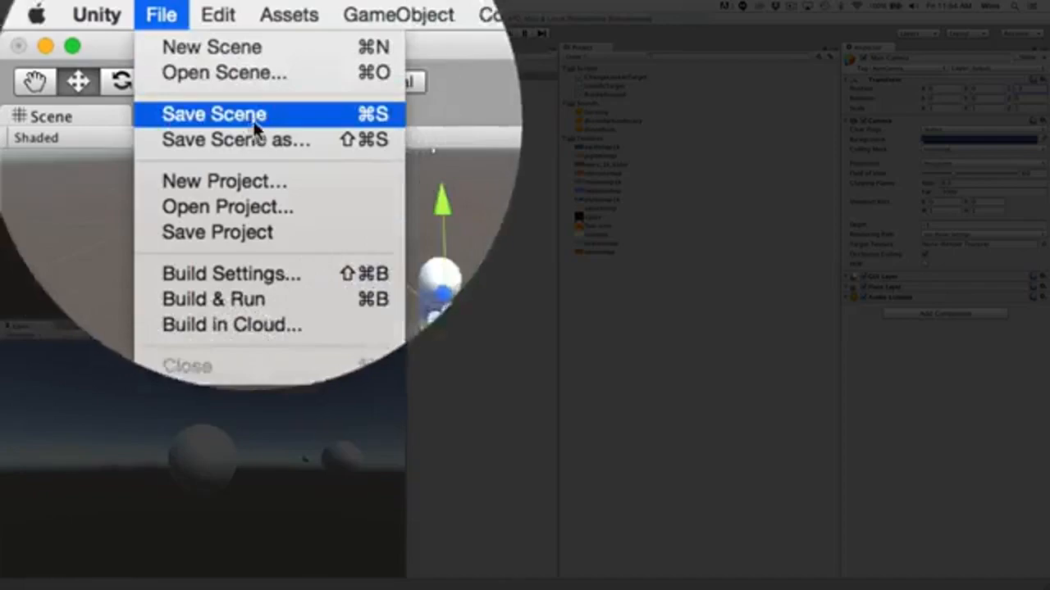
{"action": "left_click", "coordinate": [107, 47]}
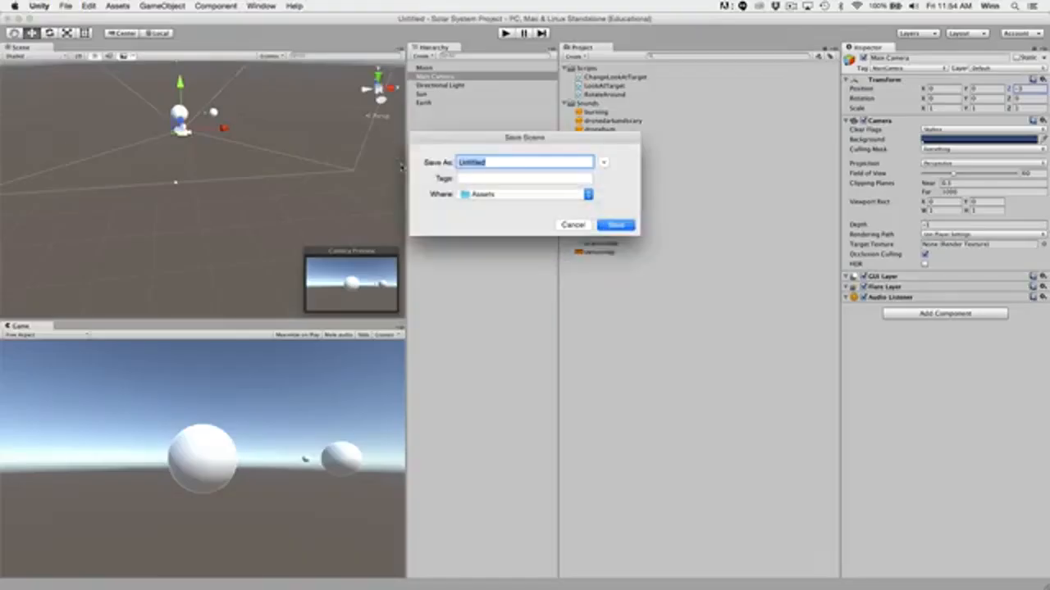
{"action": "type", "text": "Solar System"}
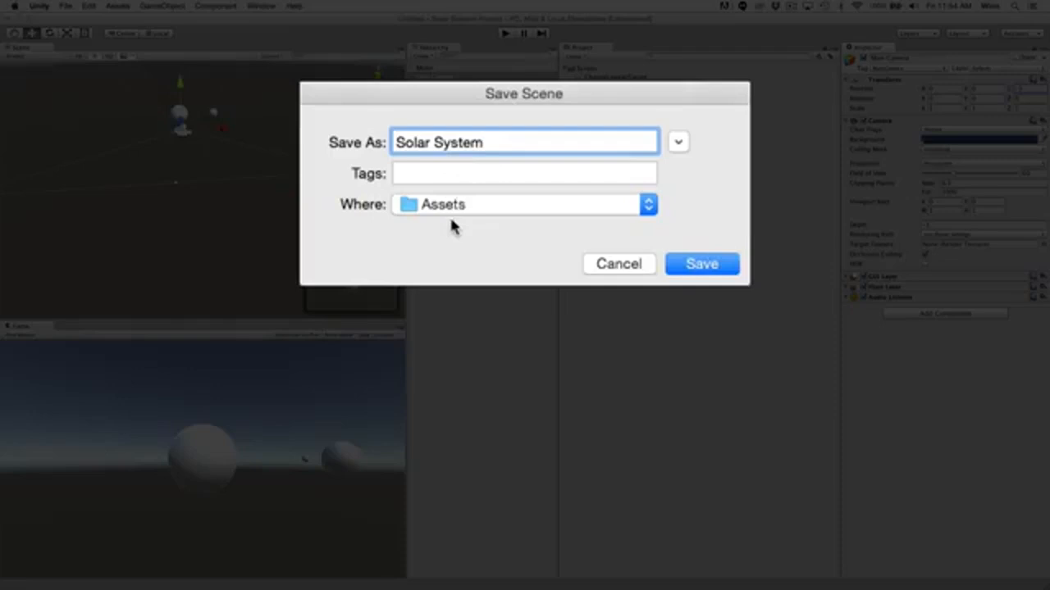
{"action": "left_click", "coordinate": [689, 272]}
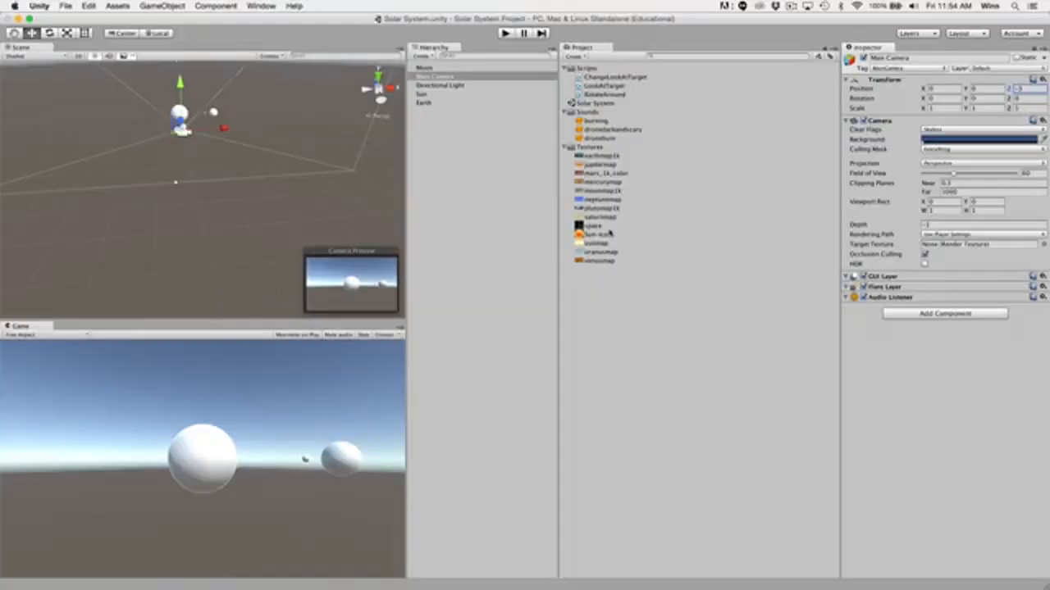
- Select the Solar System scene asset and collapse the Scripts, Sounds and Textures folders
{"action": "left_click", "coordinate": [588, 102]}
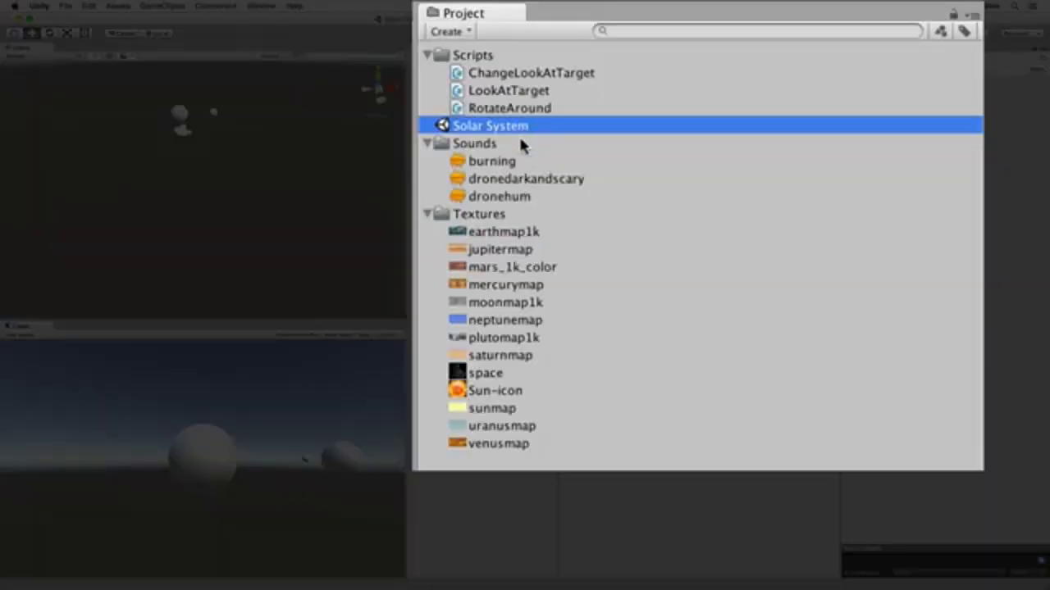
{"action": "left_click", "coordinate": [427, 54]}
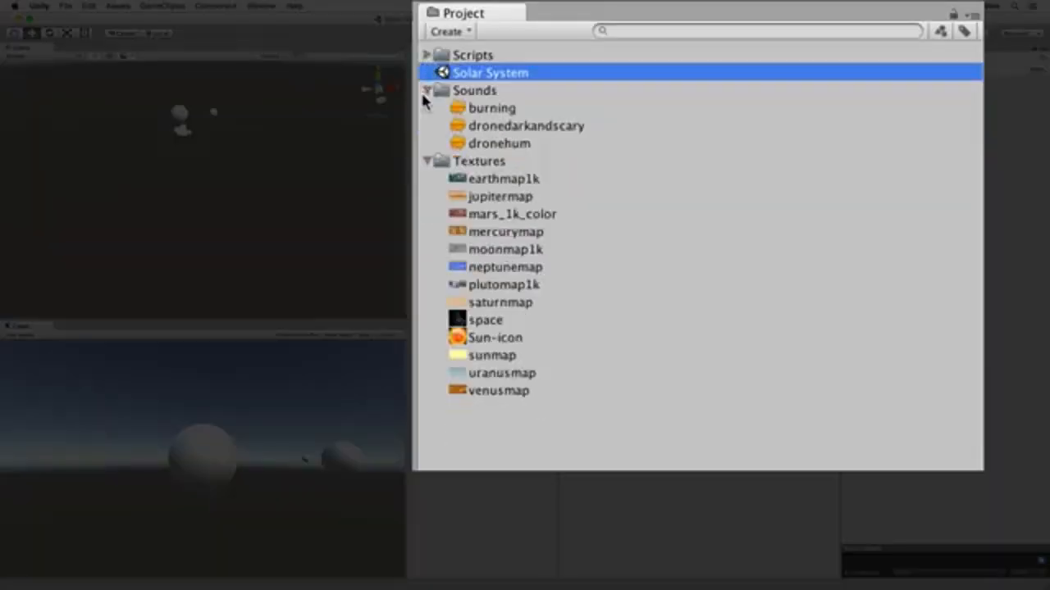
{"action": "left_click", "coordinate": [426, 90]}
{"action": "left_click", "coordinate": [427, 109]}
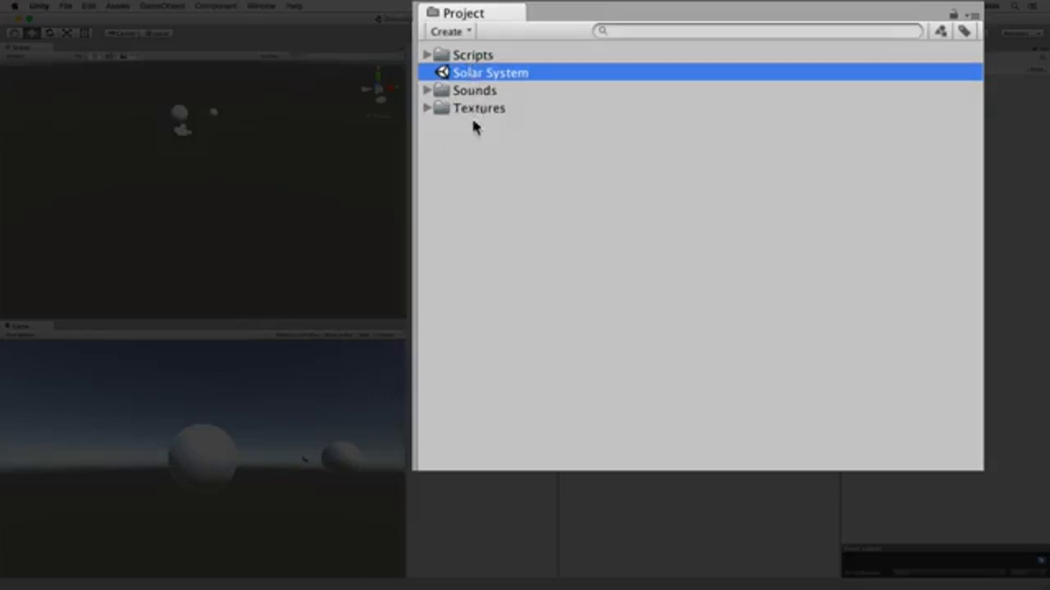
- Create a new project folder named Scenes alongside the Scripts, Sounds and Textures folders
{"action": "left_click", "coordinate": [462, 33]}
{"action": "left_click", "coordinate": [467, 55]}
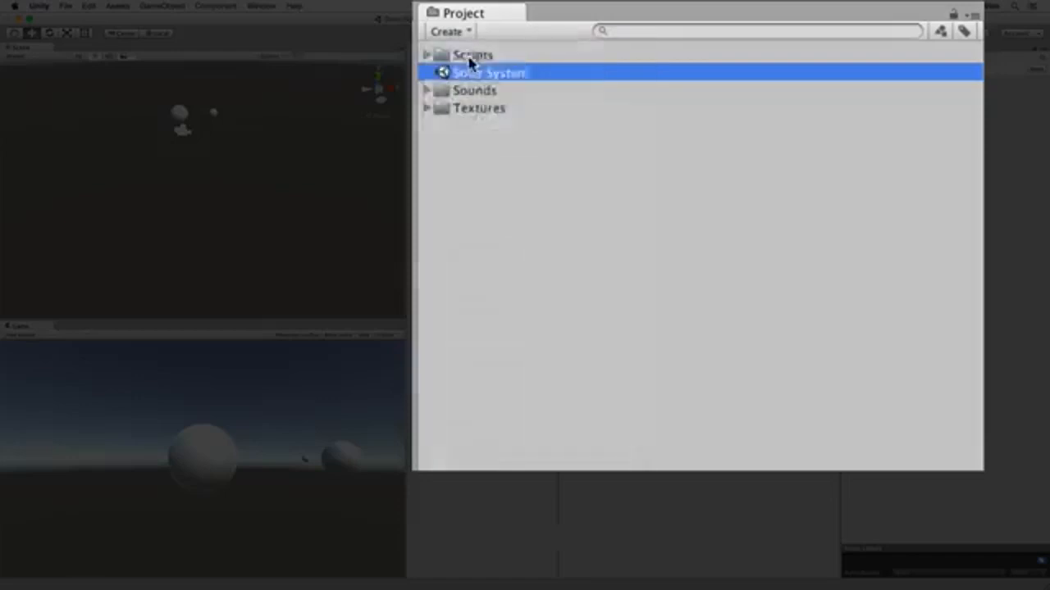
{"action": "type", "text": "Scenes"}
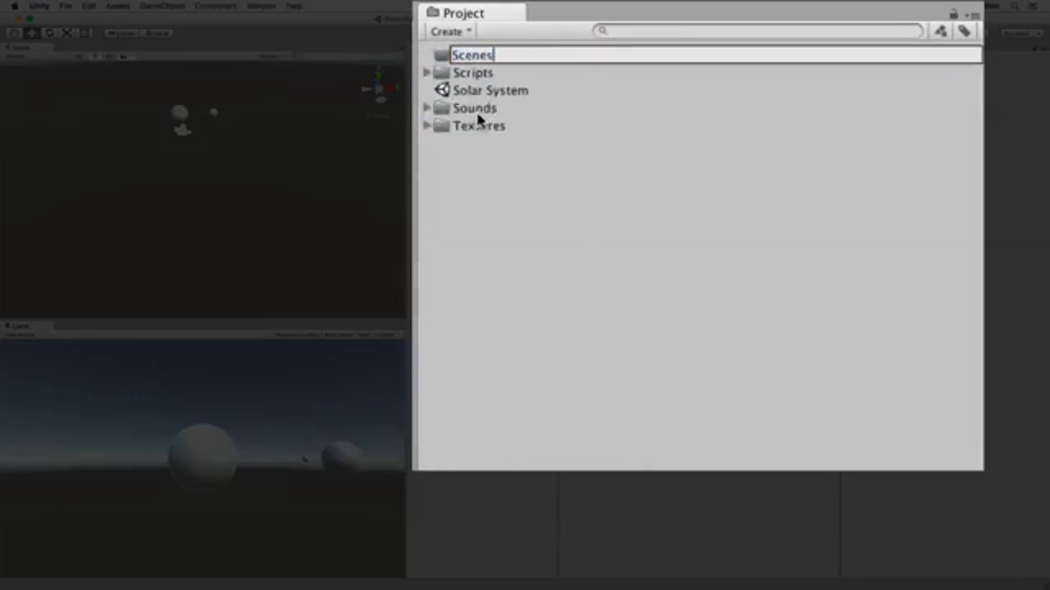
{"action": "key", "text": "Return"}
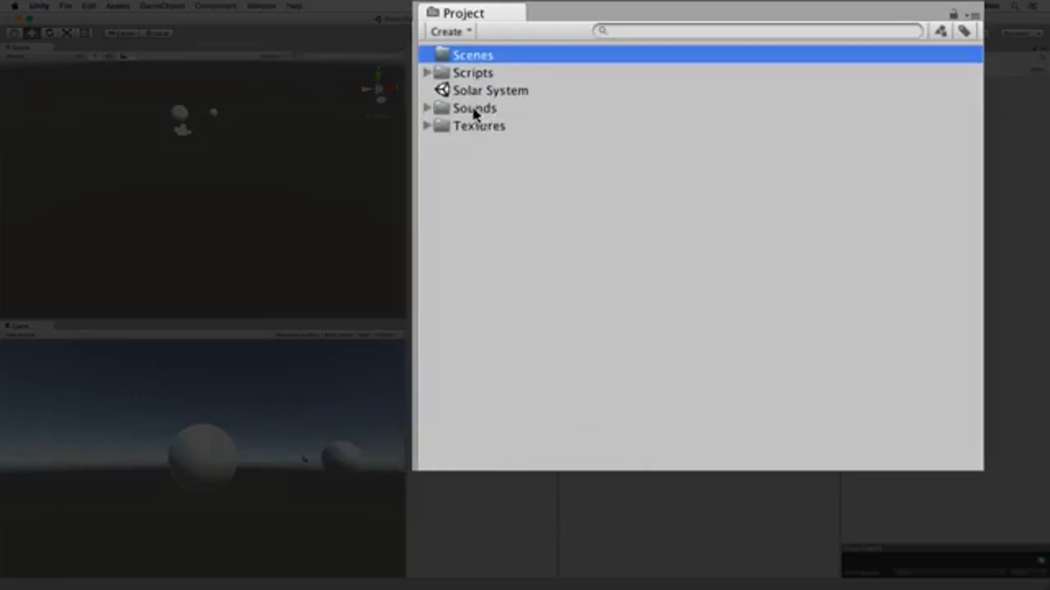
- Move the Solar System scene asset into the Scenes folder and expand that folder
{"action": "left_click", "coordinate": [474, 92]}
{"action": "left_click_drag", "start_coordinate": [473, 92], "coordinate": [467, 56]}
{"action": "left_click_drag", "start_coordinate": [473, 98], "coordinate": [436, 57]}
{"action": "left_click", "coordinate": [426, 56]}
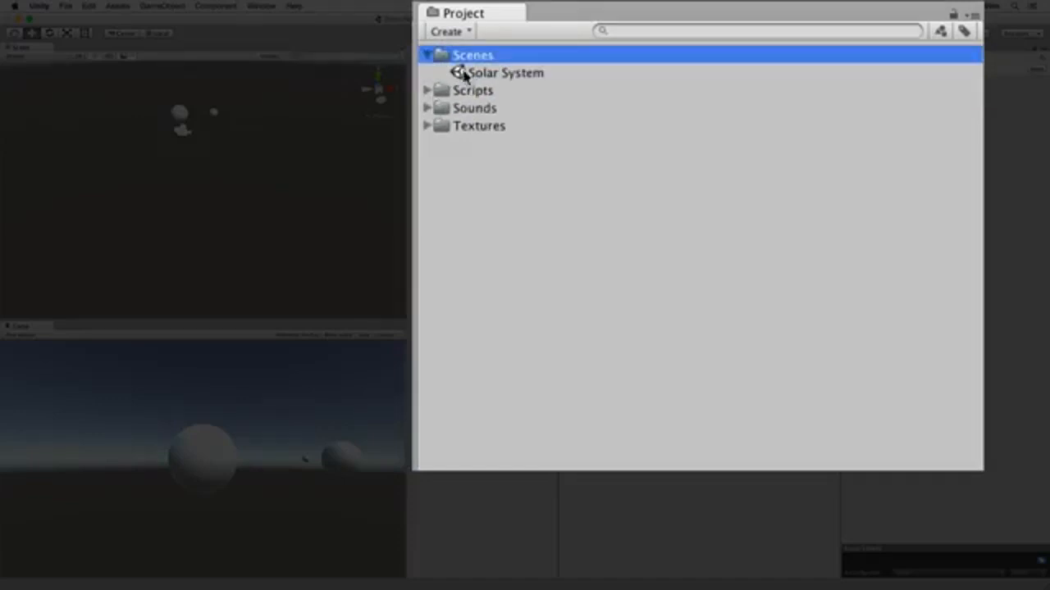